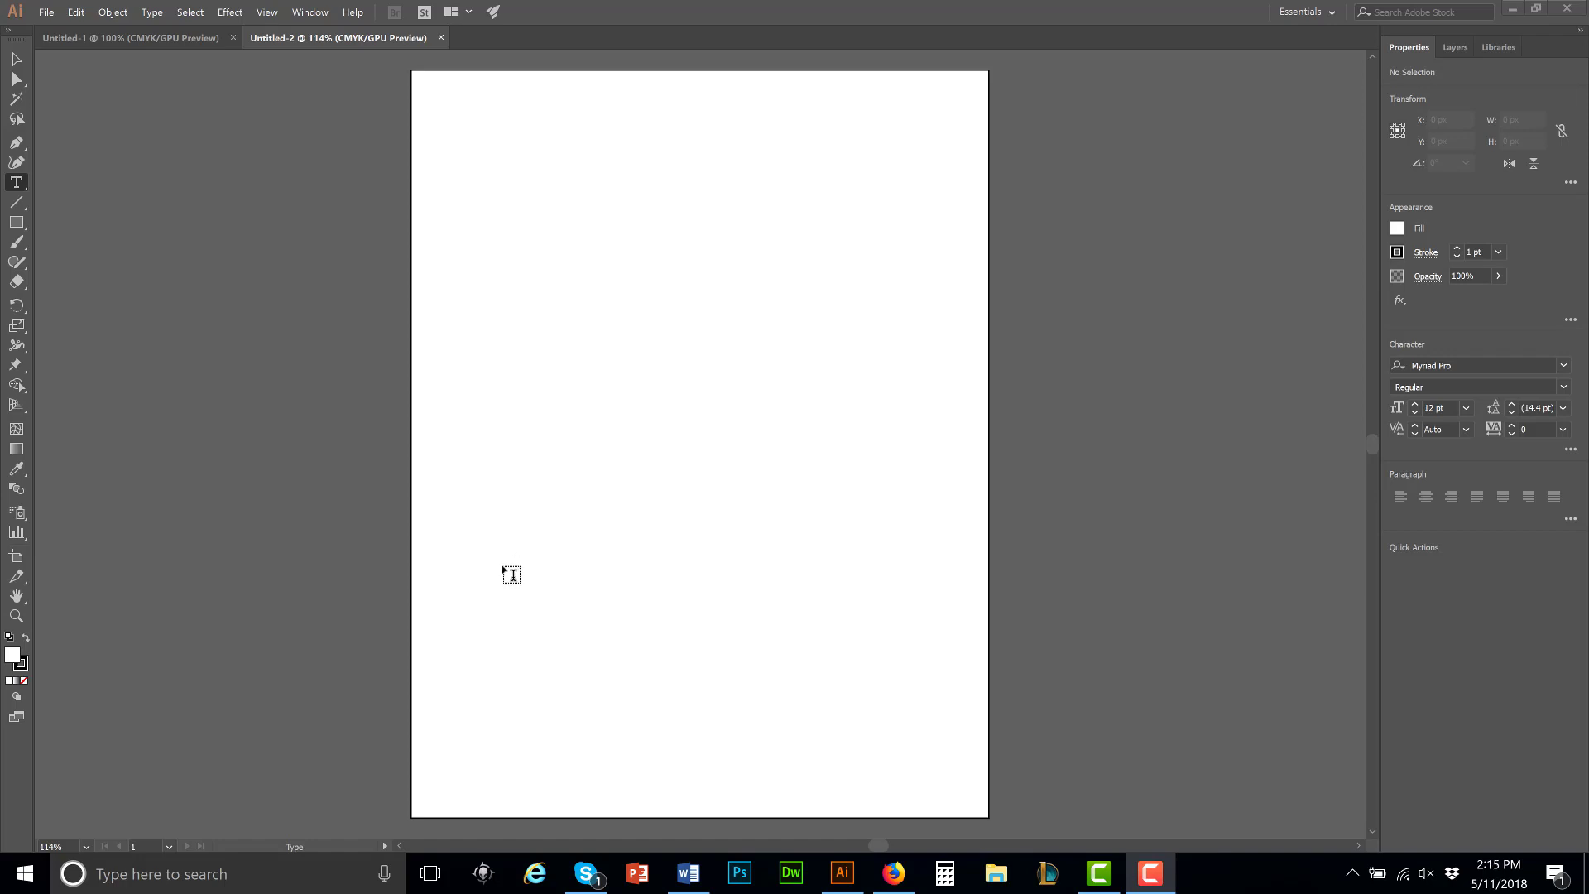
{"action": "left_click", "coordinate": [48, 12]}
{"action": "mouse_move", "coordinate": [74, 15]}
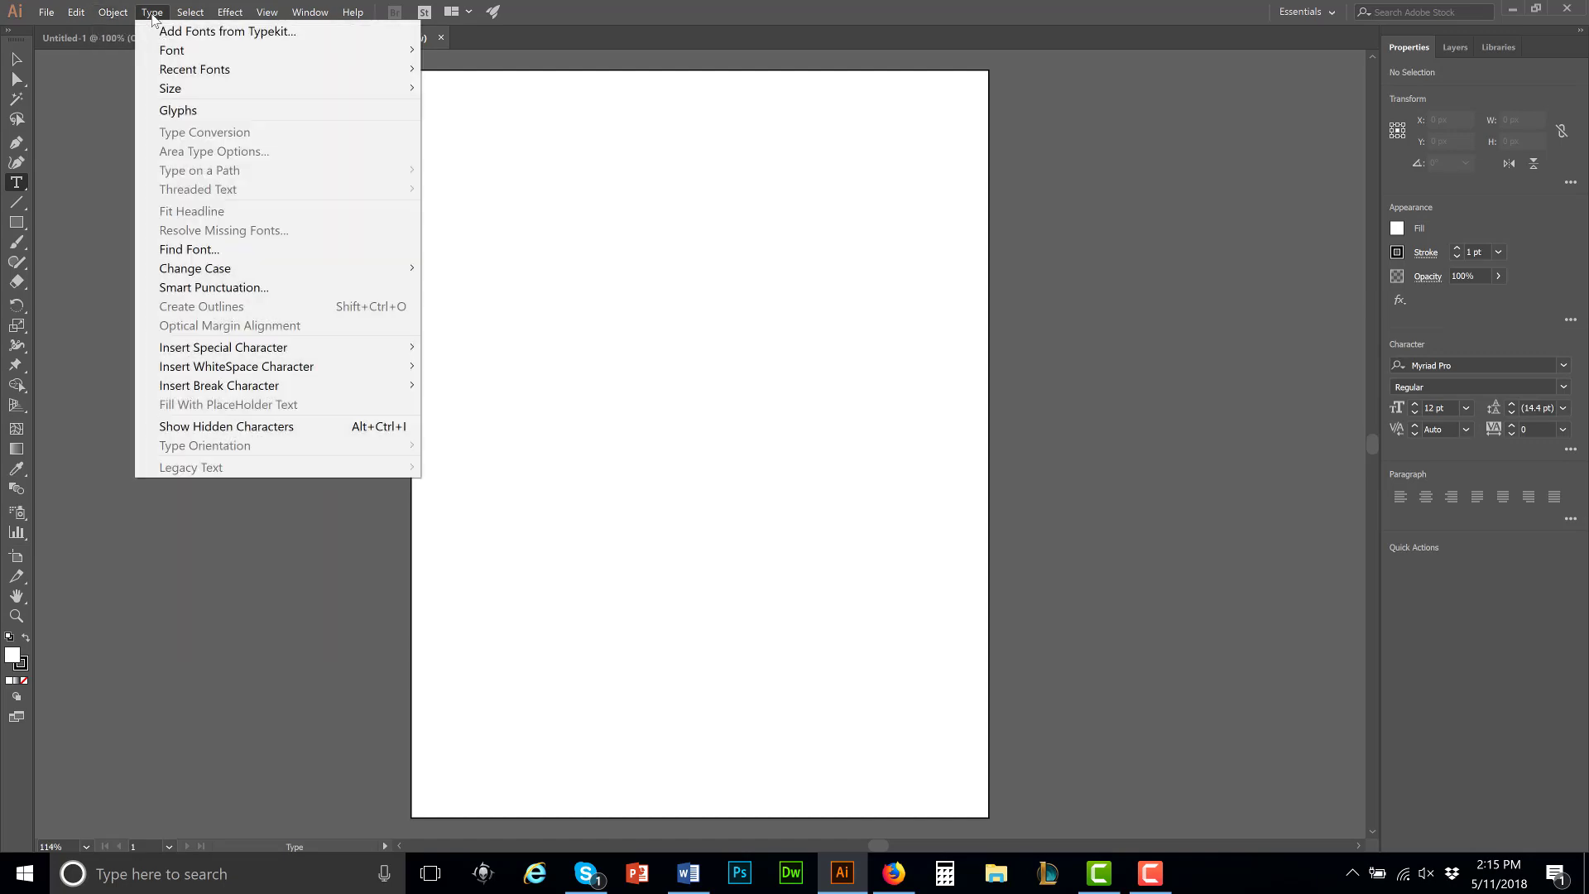
{"action": "mouse_move", "coordinate": [187, 15]}
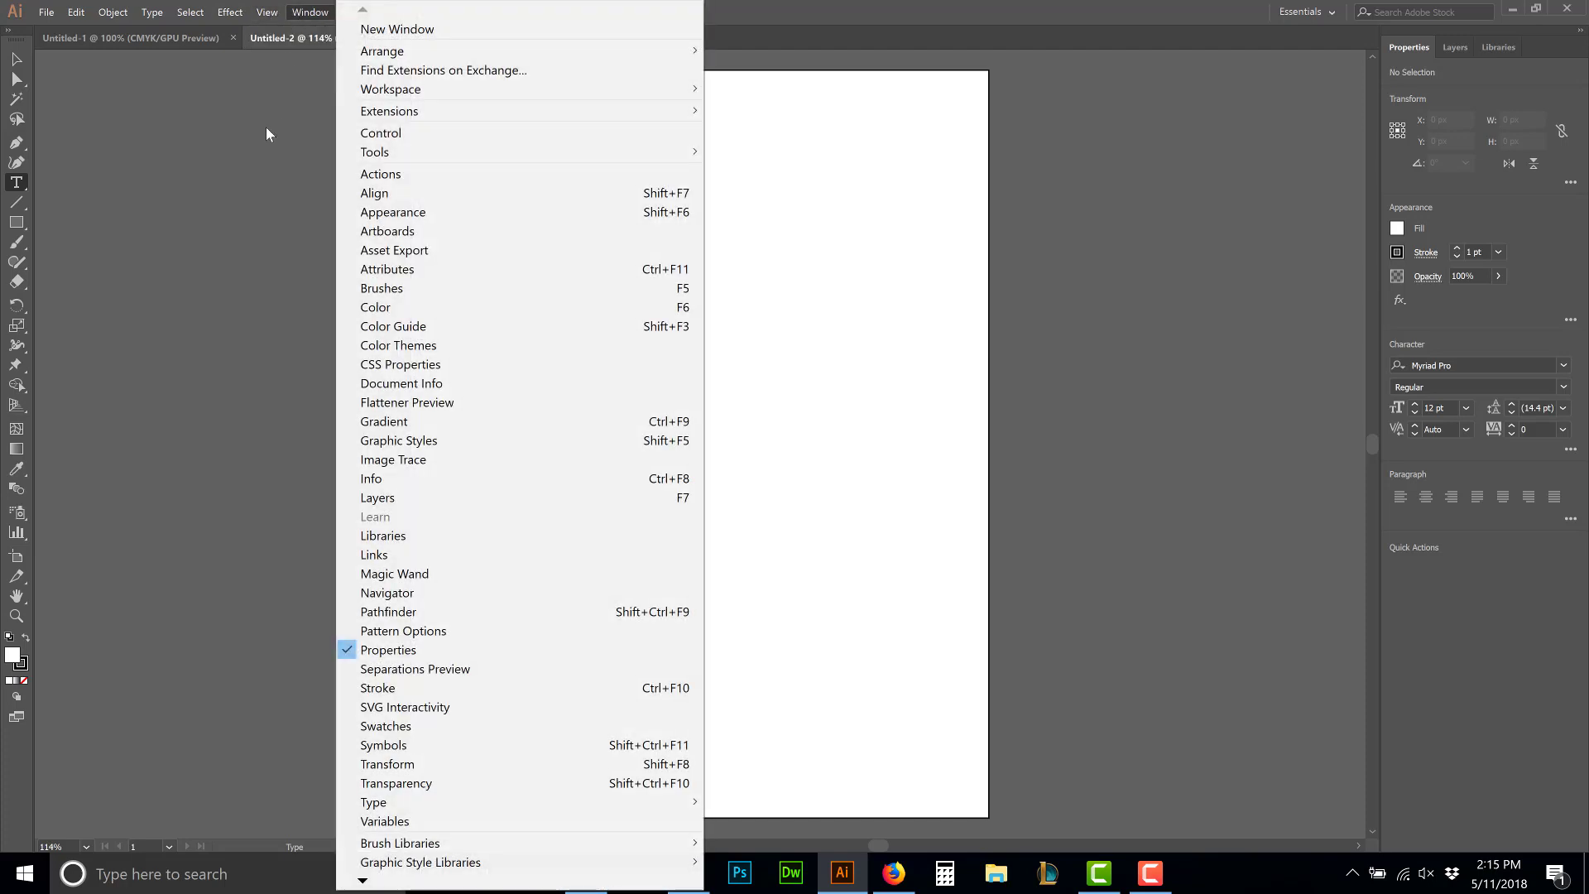
{"action": "left_click", "coordinate": [266, 127]}
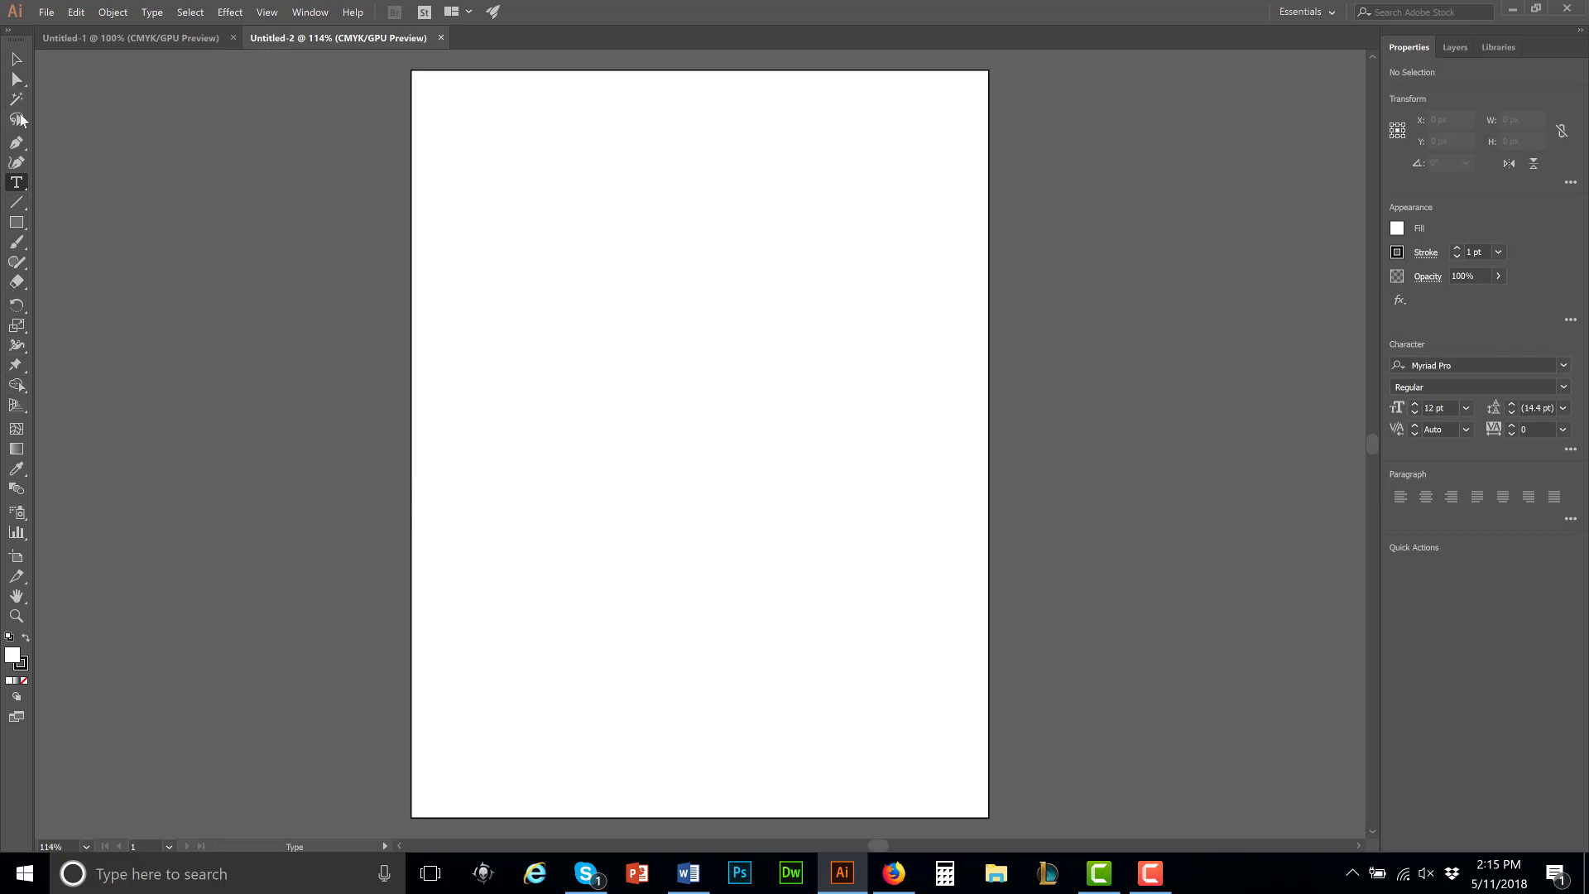
Step: Compare the Selection and Direct Selection tools, and examine the variants of the Type tool
{"action": "left_click", "coordinate": [16, 61]}
{"action": "left_click", "coordinate": [16, 78]}
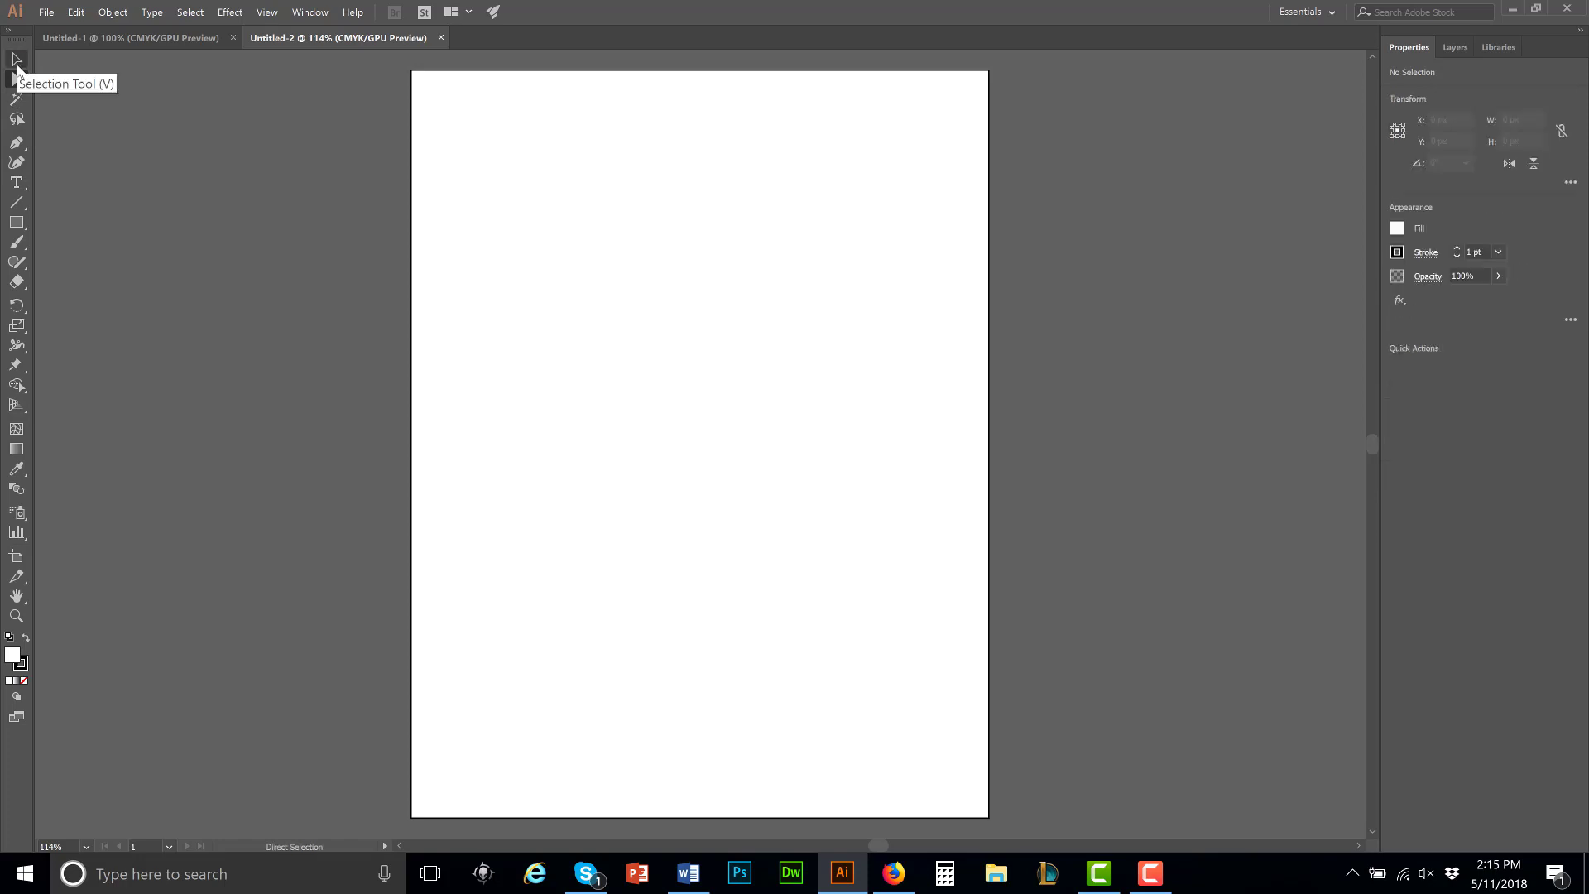
{"action": "left_click", "coordinate": [15, 59]}
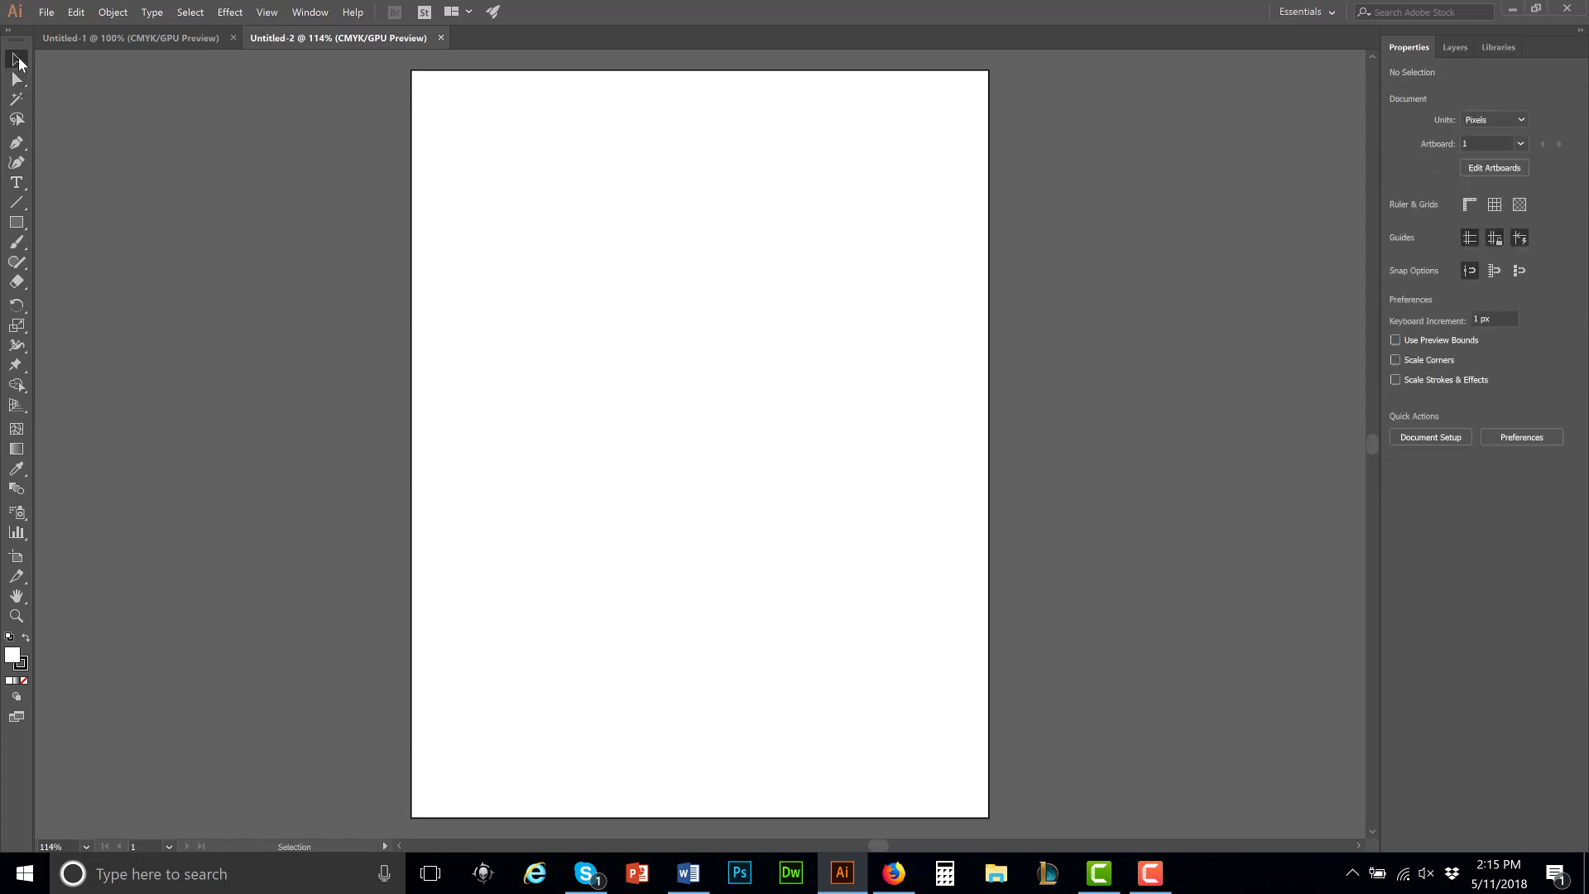
{"action": "left_click", "coordinate": [17, 79]}
{"action": "left_click", "coordinate": [15, 60]}
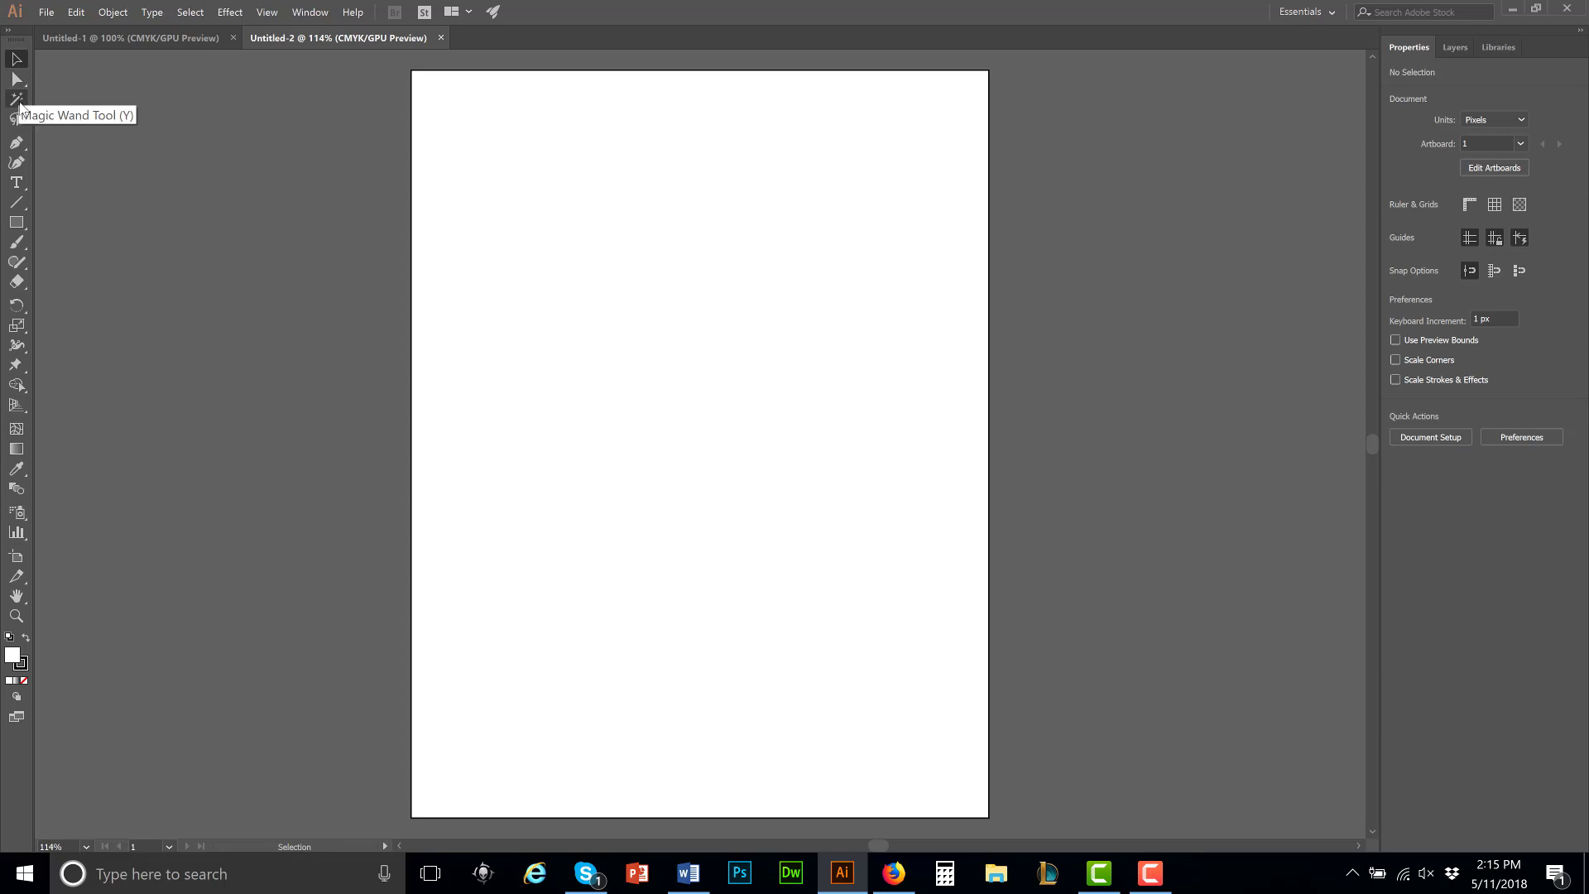
{"action": "left_click", "coordinate": [24, 185]}
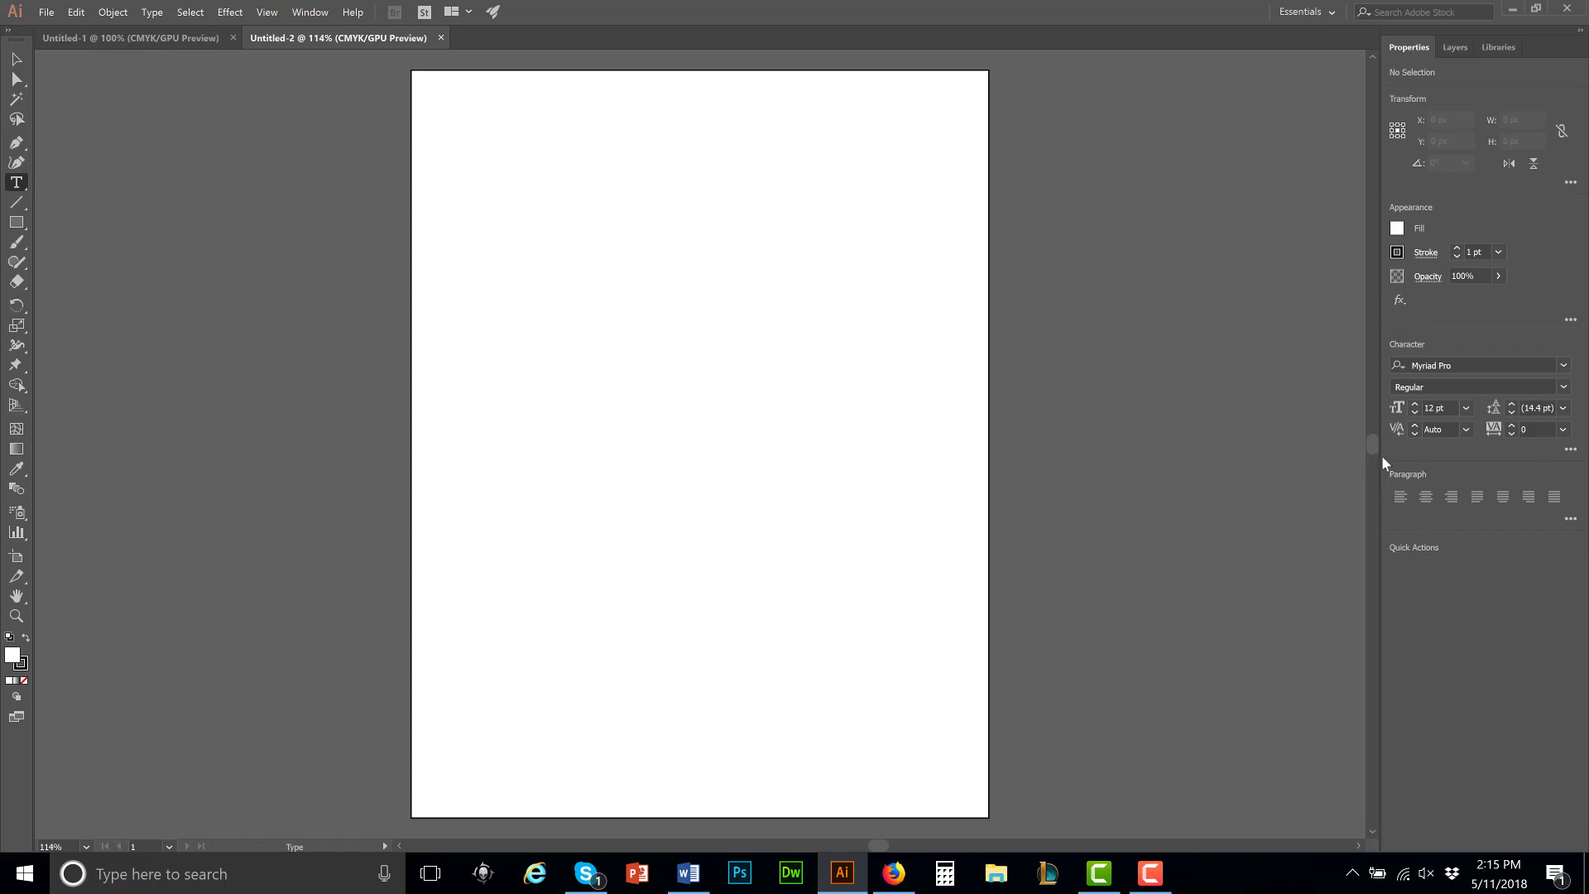
{"action": "left_click", "coordinate": [23, 188]}
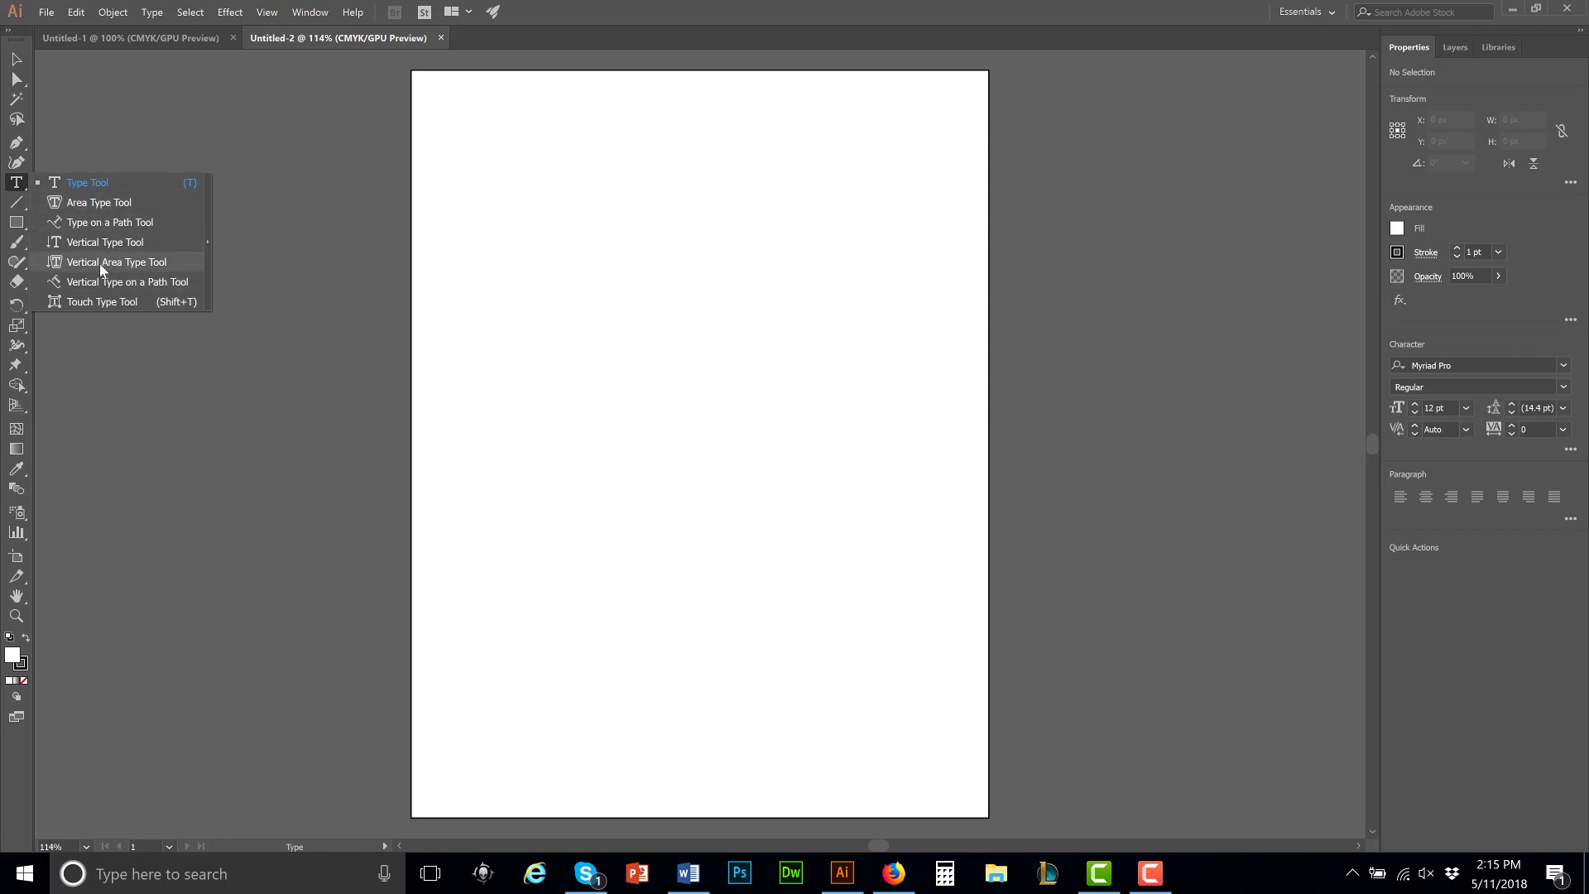
{"action": "left_click", "coordinate": [23, 185]}
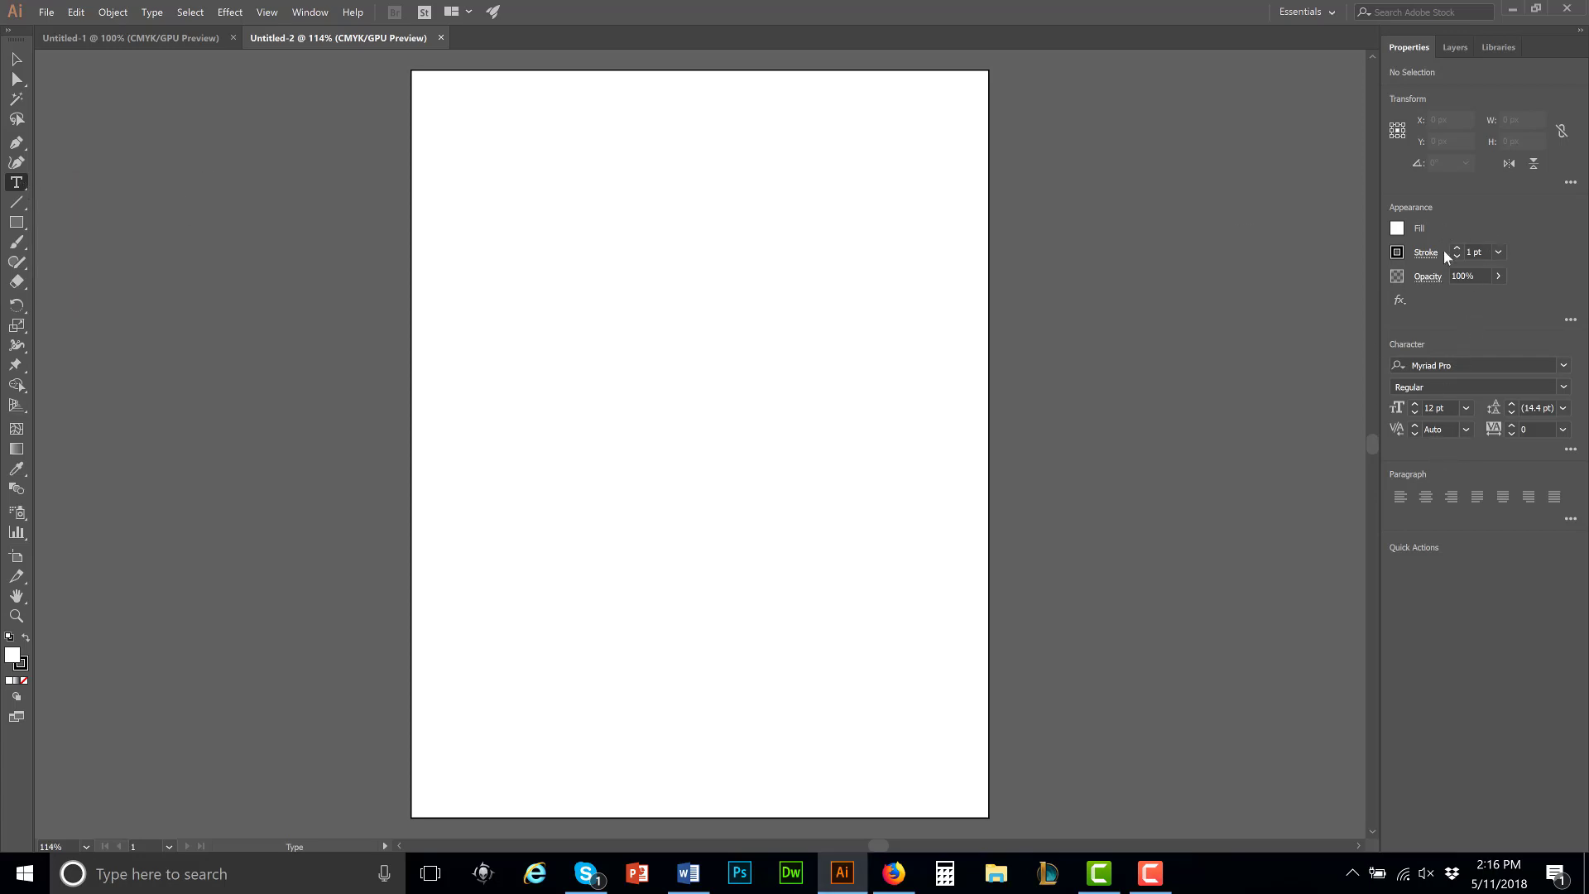
Step: Examine the Rectangle, Gradient and Eyedropper tools and the stroke's CMYK colour settings
{"action": "left_click", "coordinate": [20, 224]}
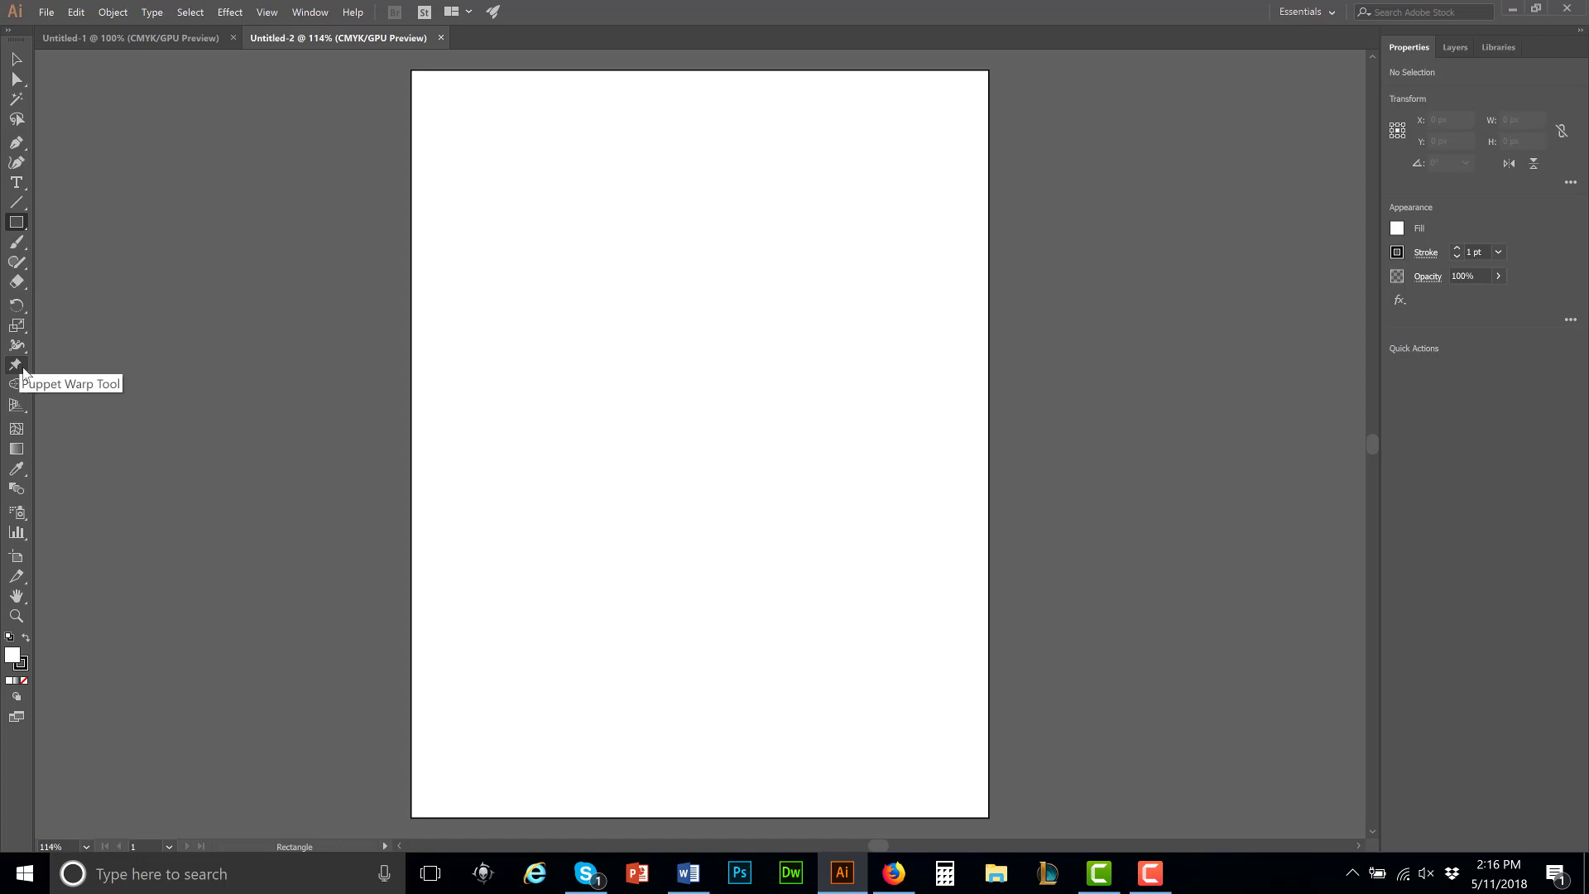
{"action": "left_click", "coordinate": [17, 468]}
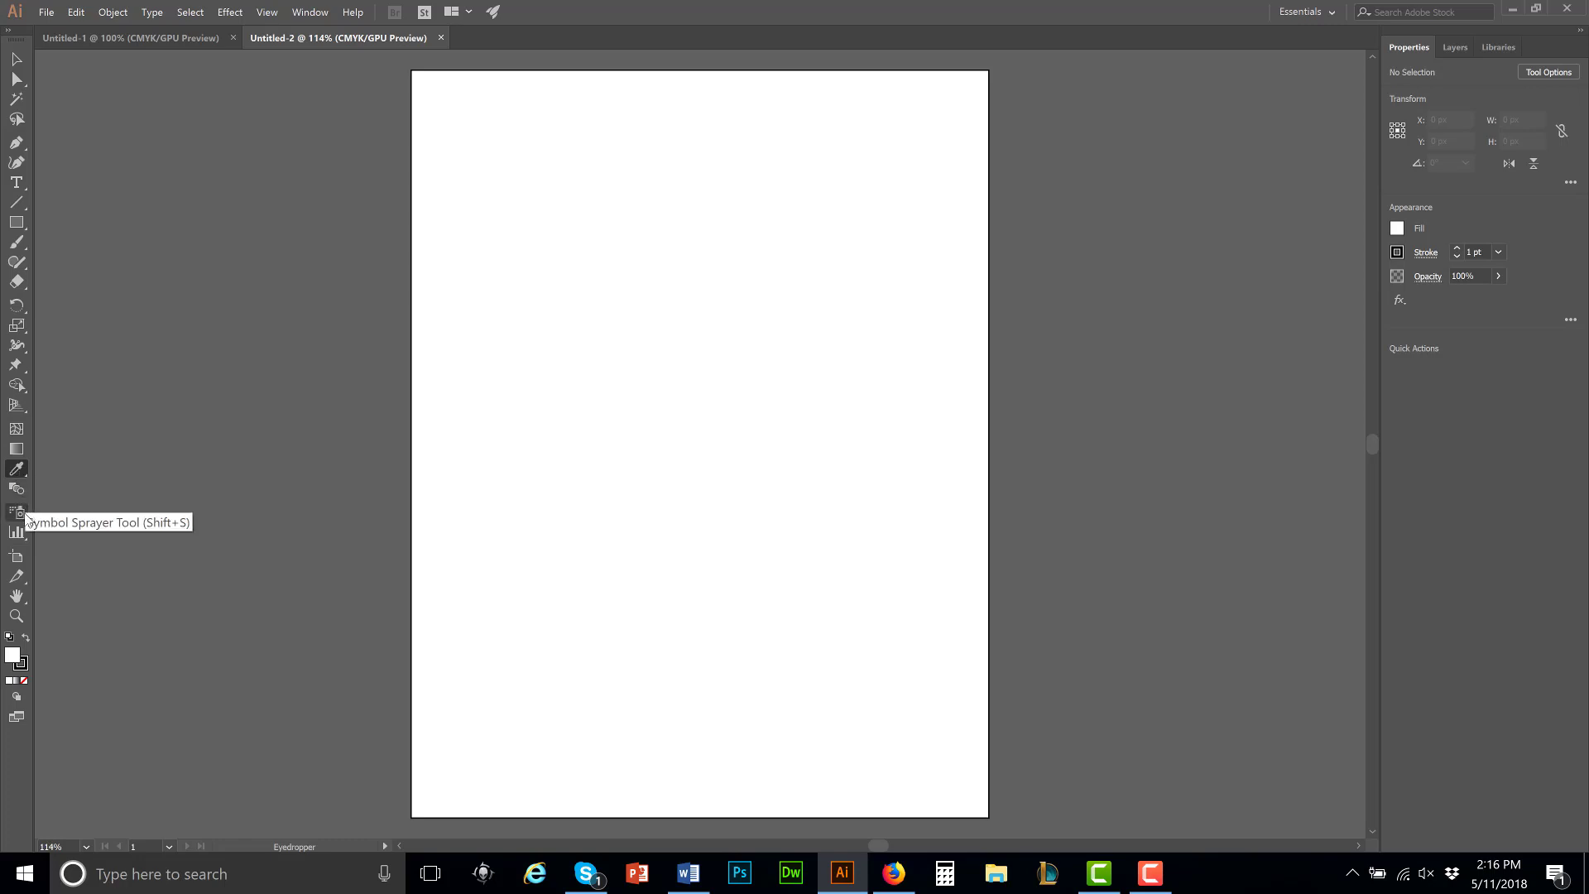
{"action": "left_click", "coordinate": [26, 667]}
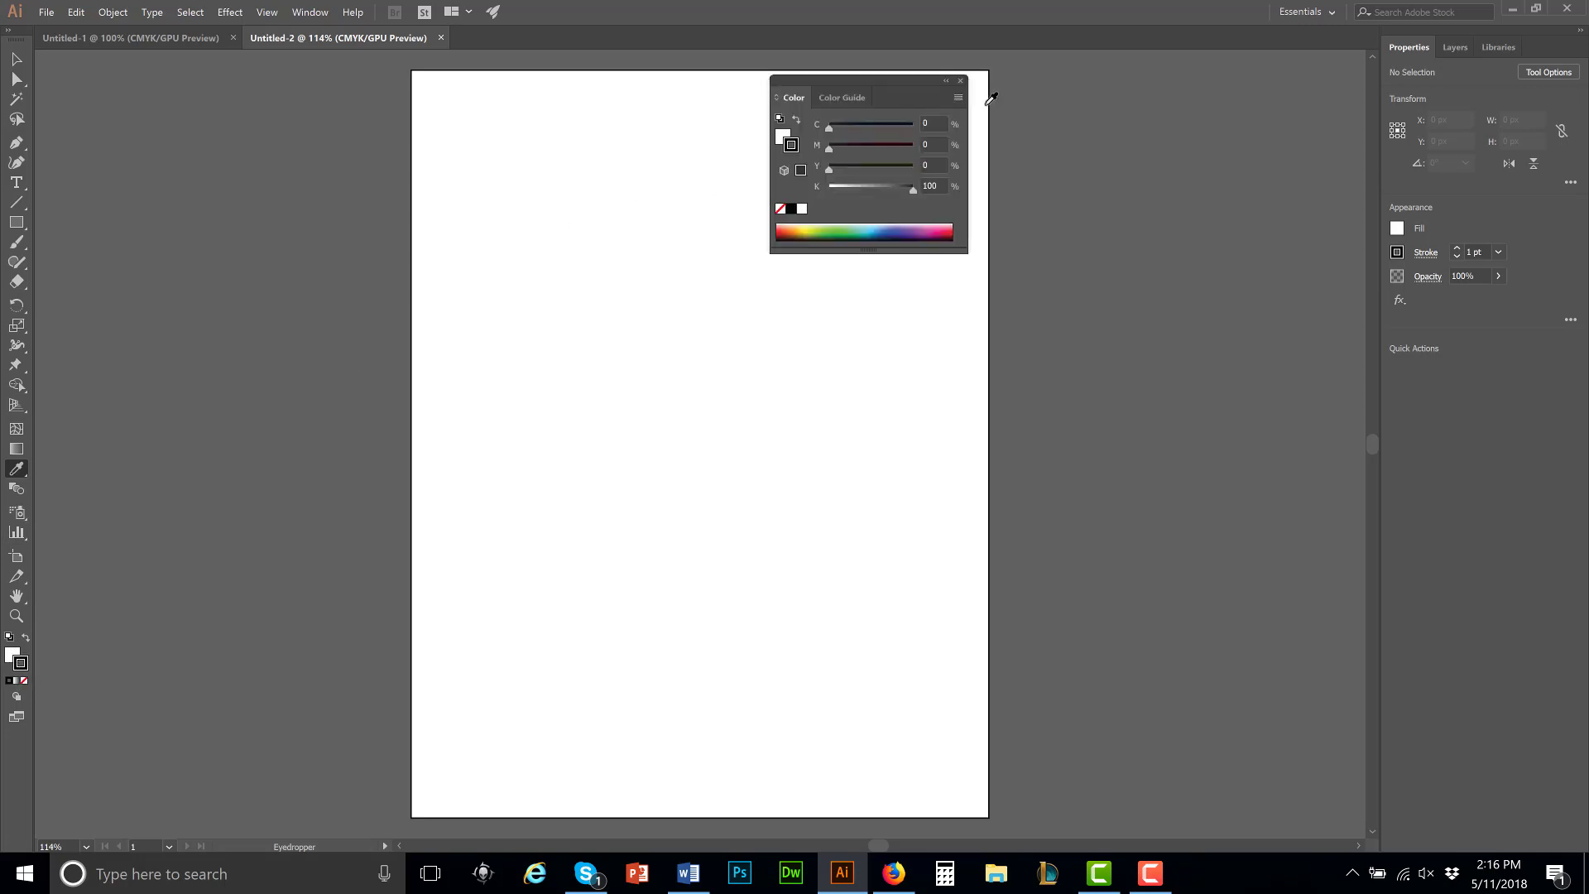
{"action": "left_click", "coordinate": [962, 82]}
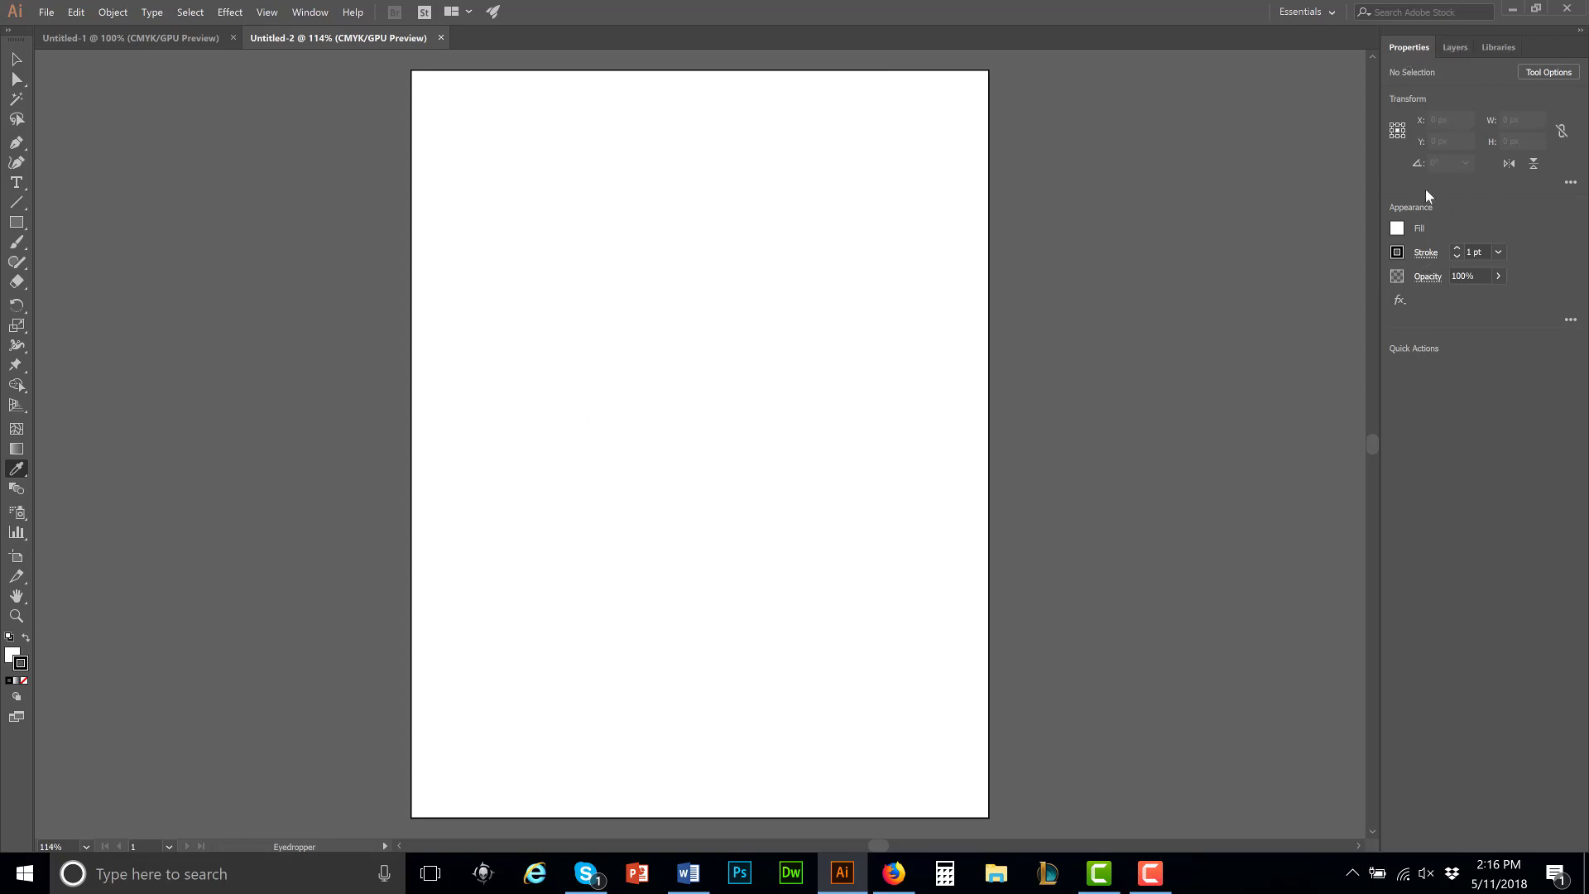
Step: Examine the document's layer list and the assets stored in My Library
{"action": "left_click", "coordinate": [1455, 48]}
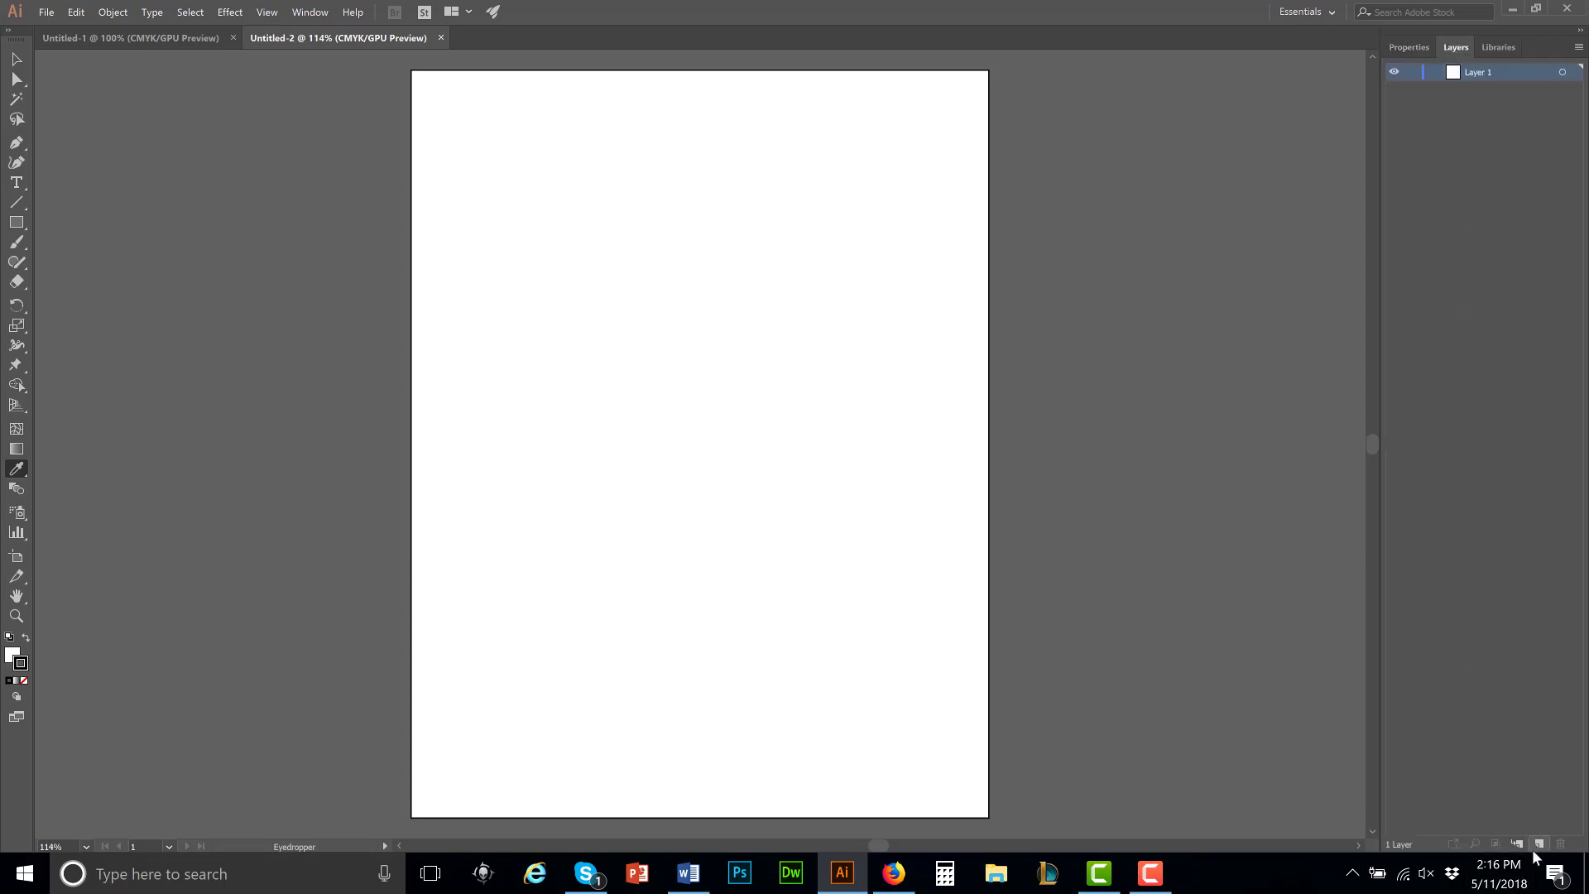
{"action": "left_click", "coordinate": [1500, 48]}
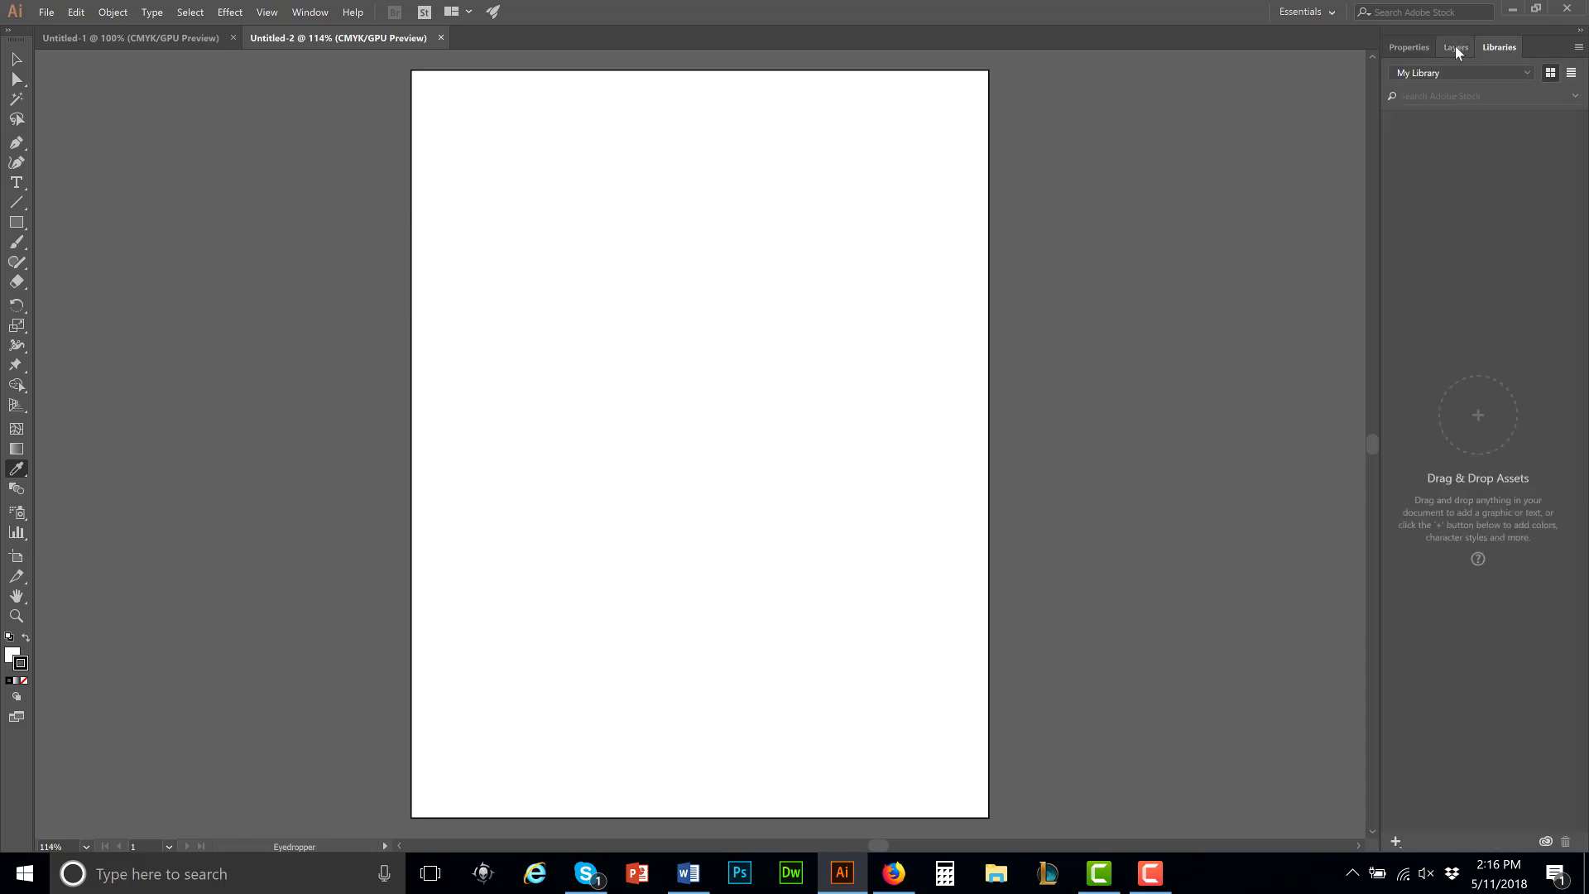
{"action": "left_click", "coordinate": [1455, 48]}
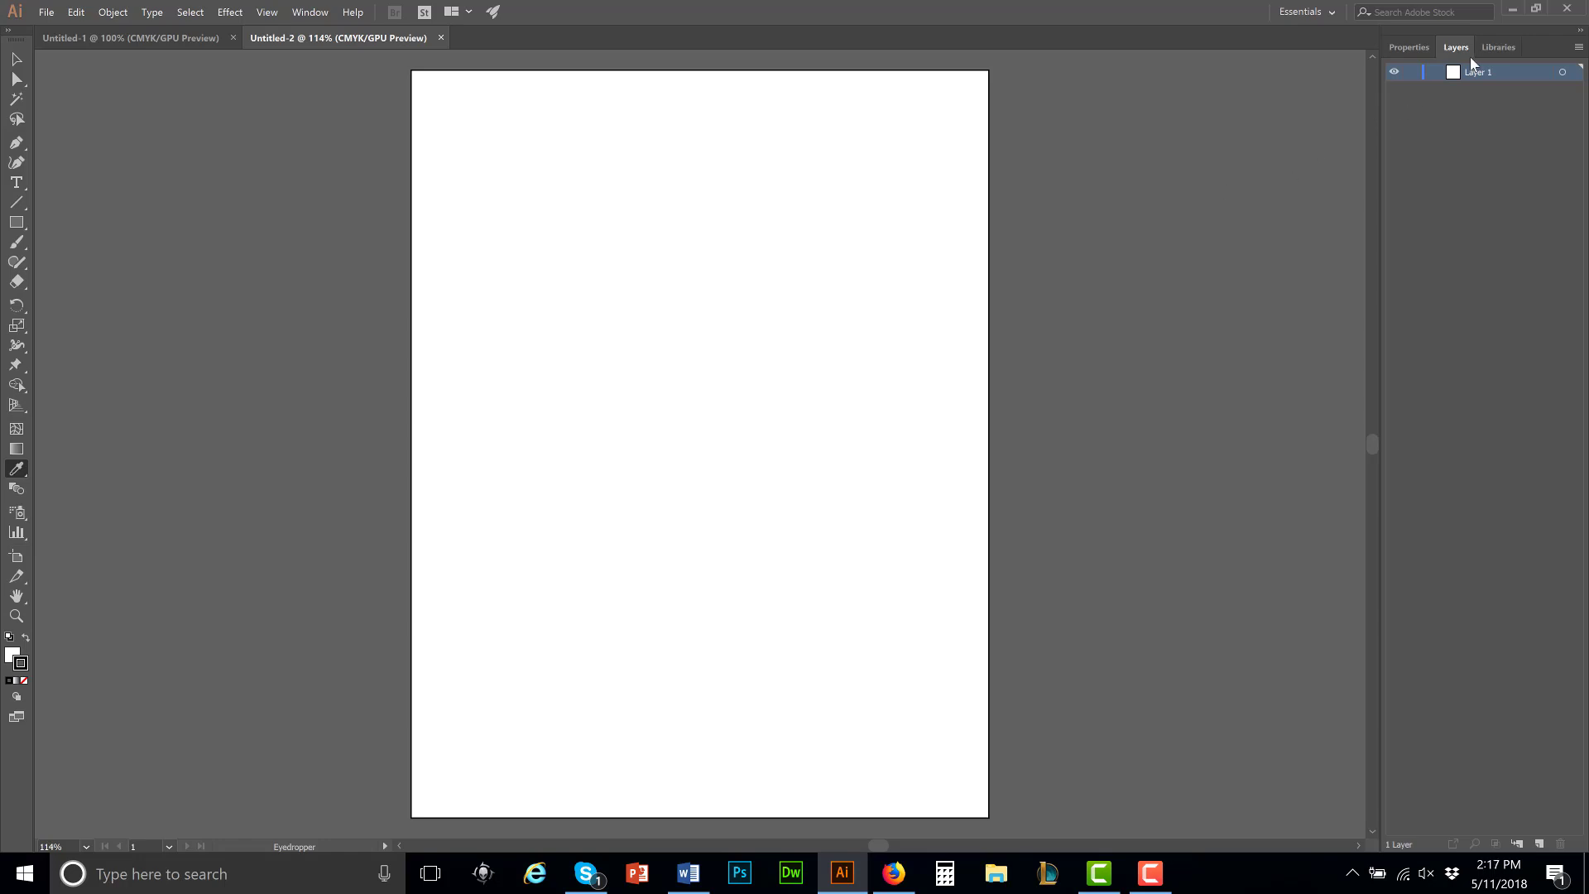
{"action": "left_click", "coordinate": [1495, 47]}
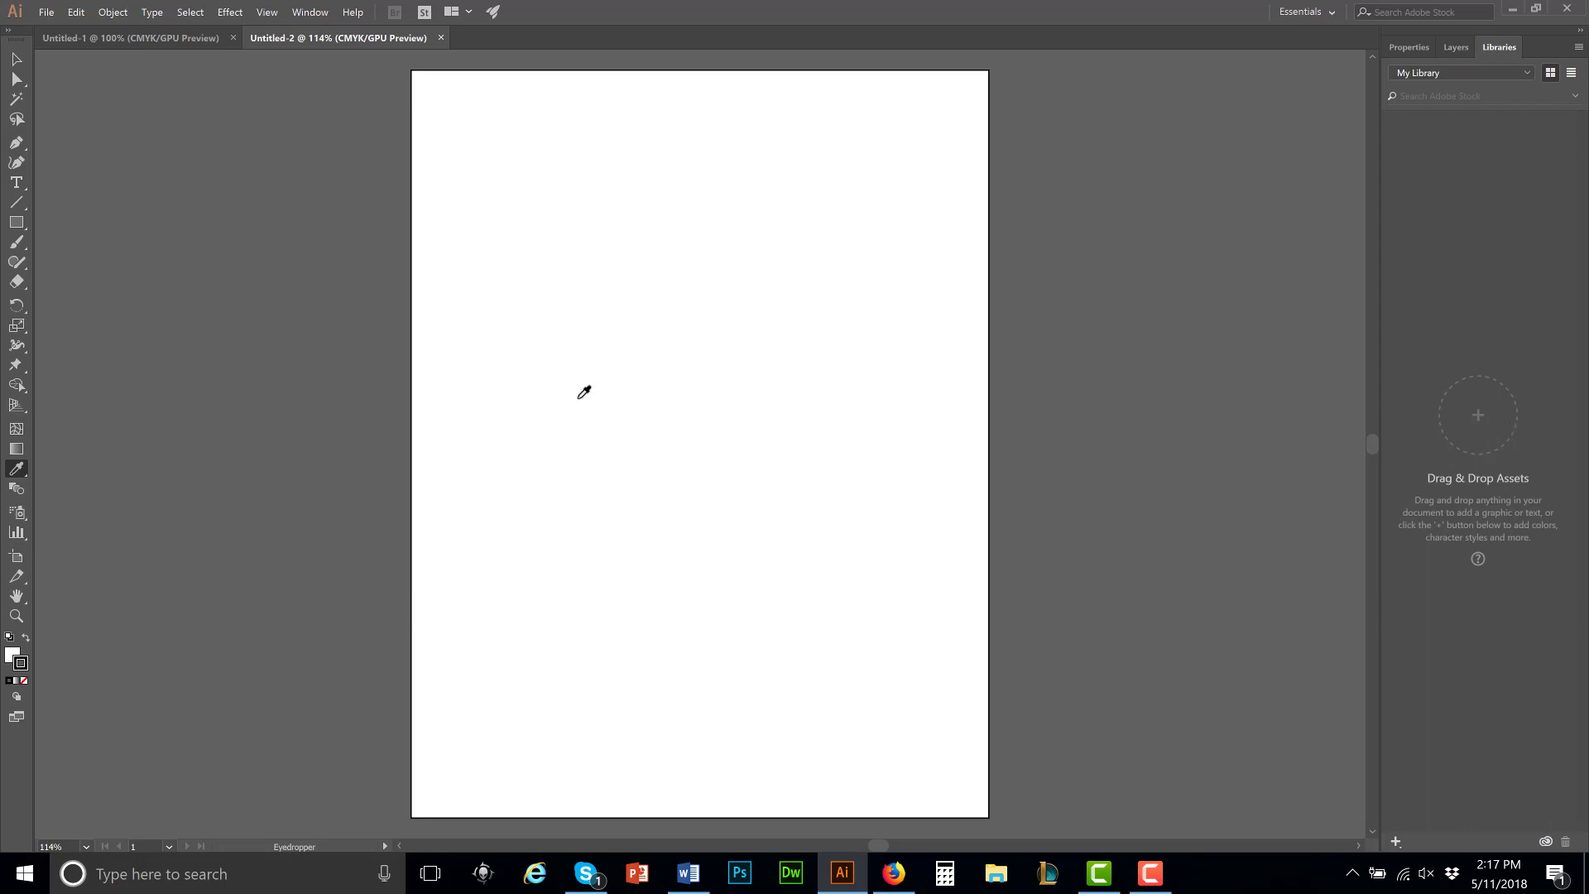
{"action": "left_click", "coordinate": [1449, 48]}
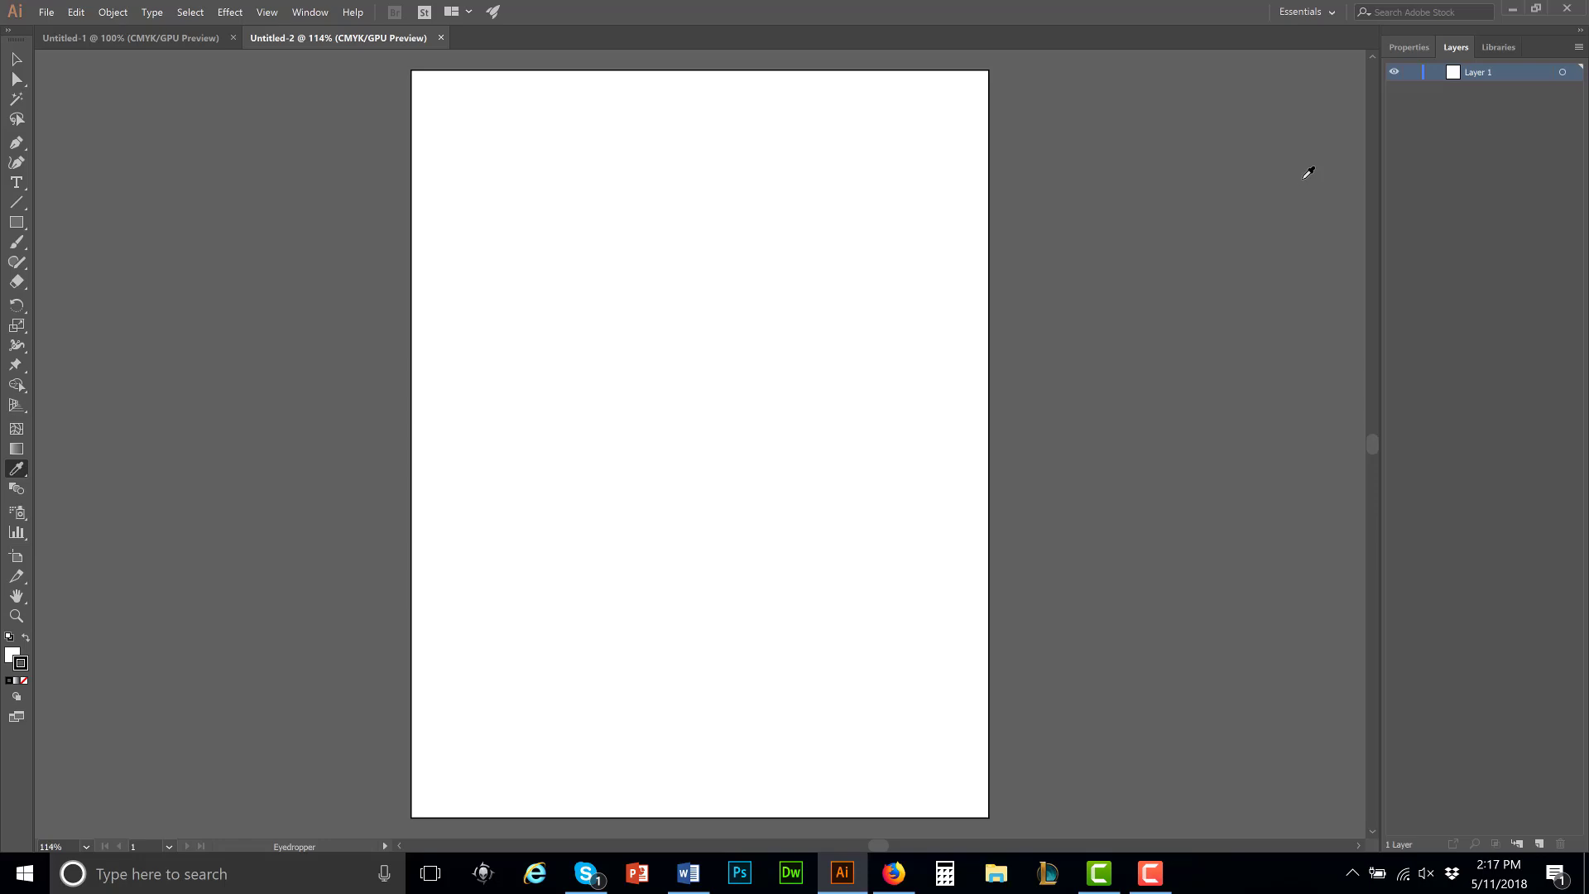
Step: Draw a small rectangle in the upper part of the artboard and five straight lines across and beside it
{"action": "left_click", "coordinate": [17, 222]}
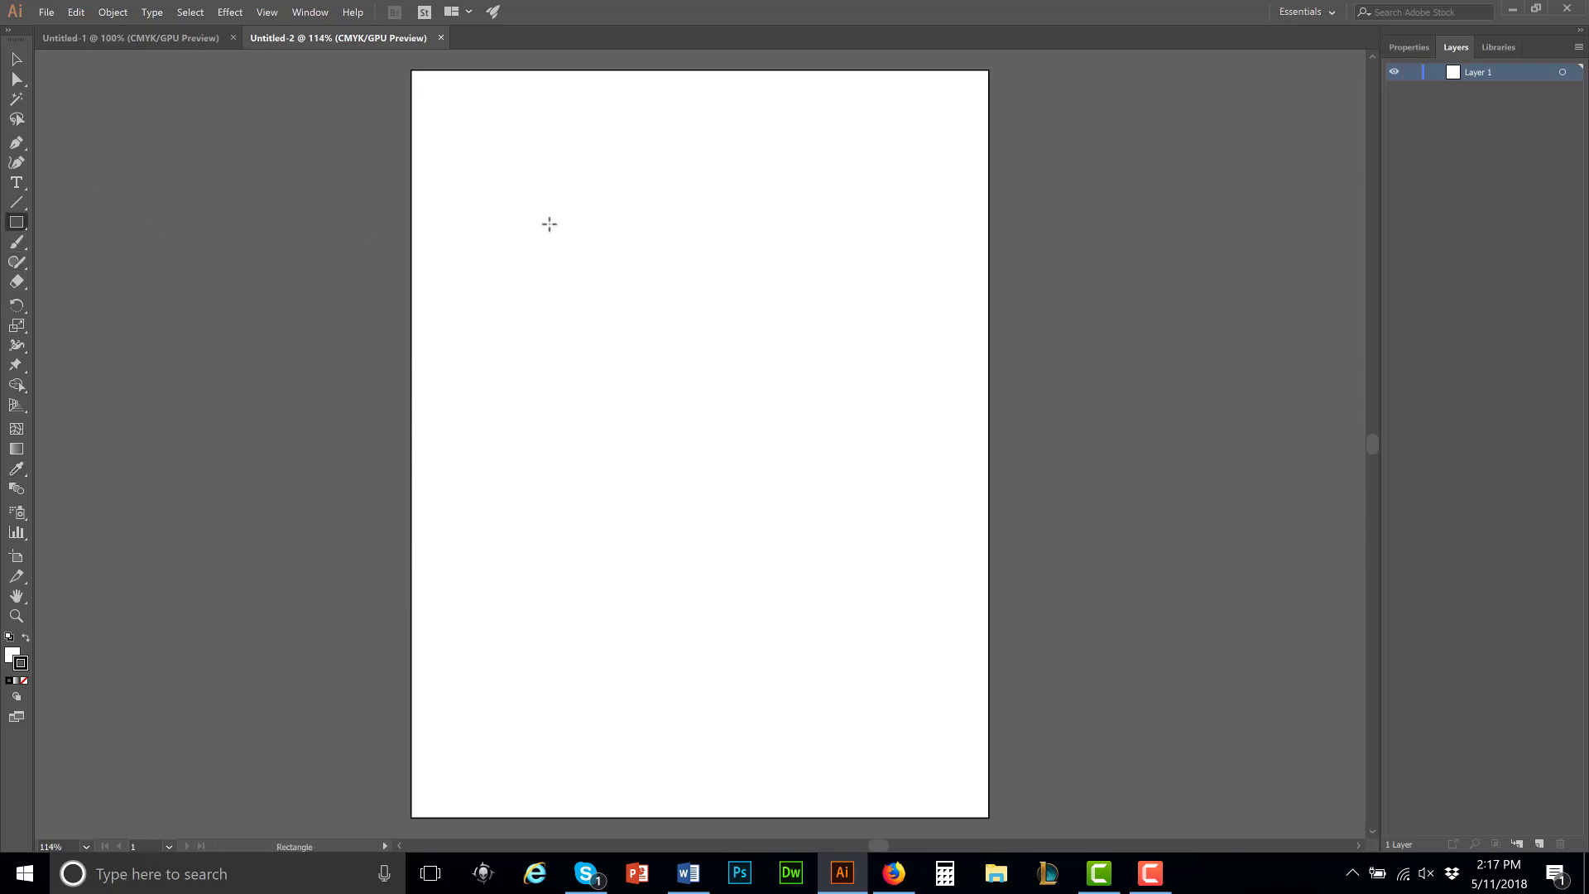
{"action": "left_click_drag", "start_coordinate": [537, 197], "coordinate": [821, 525]}
{"action": "left_click", "coordinate": [17, 202]}
{"action": "left_click_drag", "start_coordinate": [772, 264], "coordinate": [756, 313]}
{"action": "left_click_drag", "start_coordinate": [608, 473], "coordinate": [939, 312]}
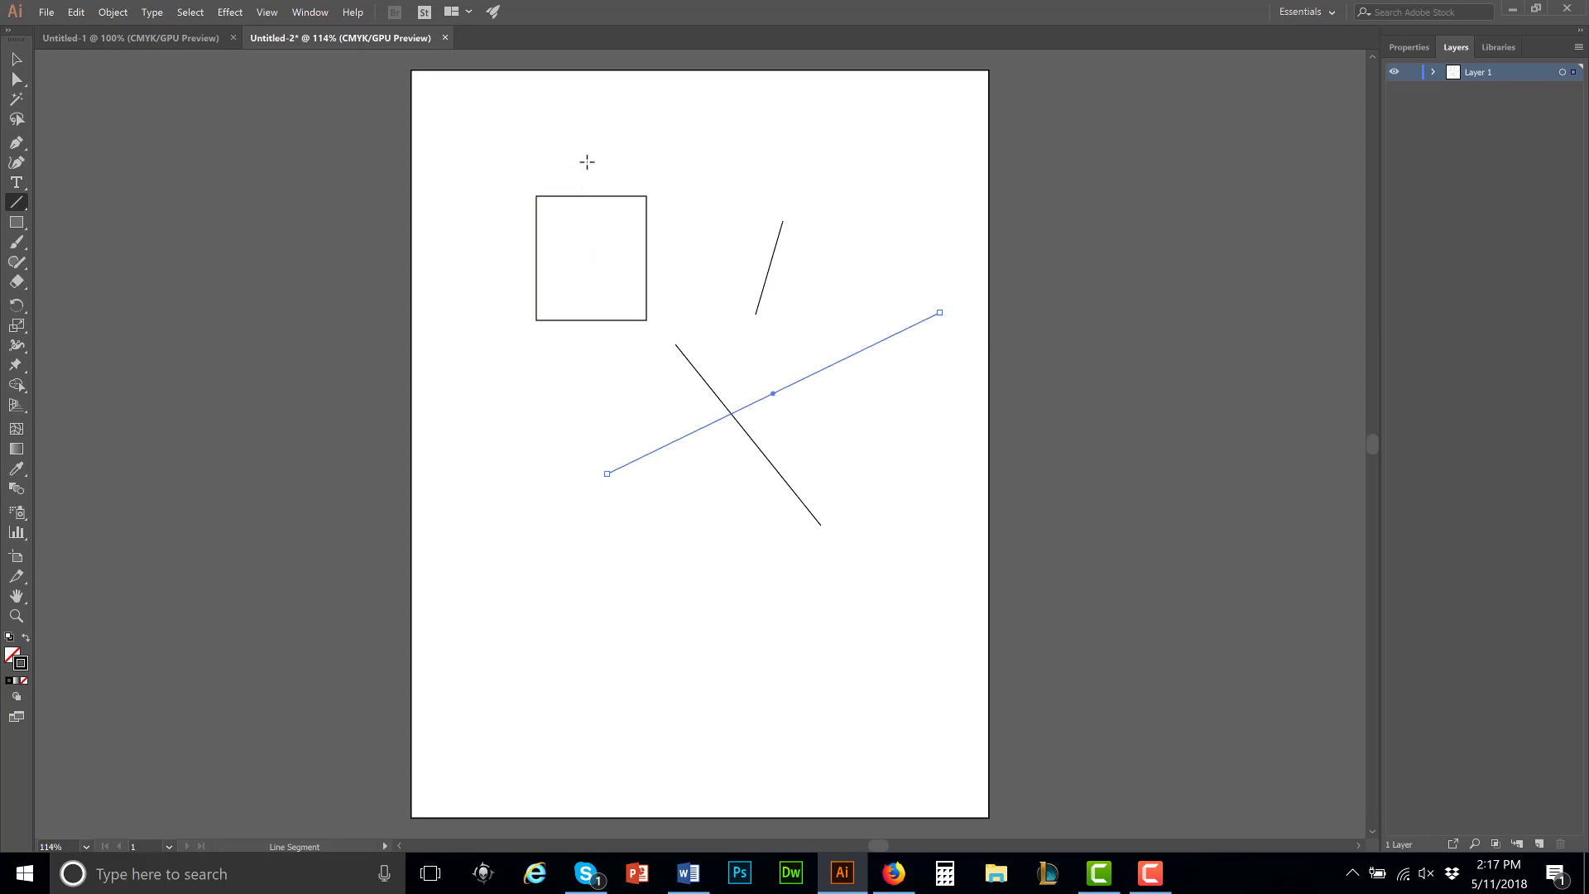
{"action": "left_click_drag", "start_coordinate": [587, 162], "coordinate": [584, 520]}
{"action": "left_click_drag", "start_coordinate": [499, 281], "coordinate": [848, 434]}
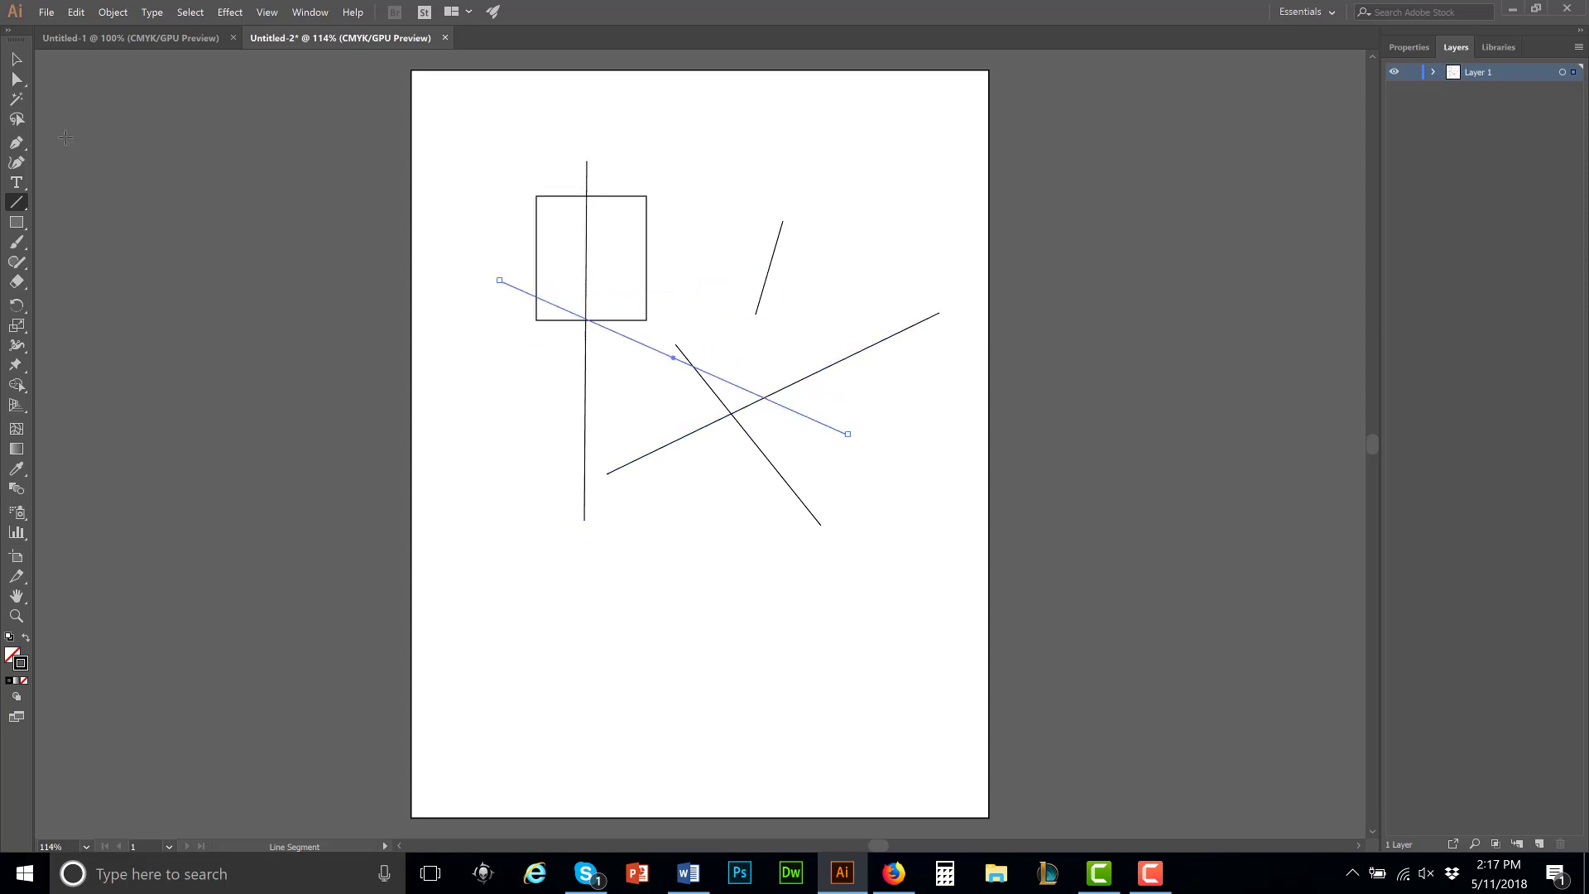
Step: Extend the last line with the Curvature tool through the vertical line's ends into a closed path, and place a single point outside the artboard
{"action": "left_click", "coordinate": [16, 163]}
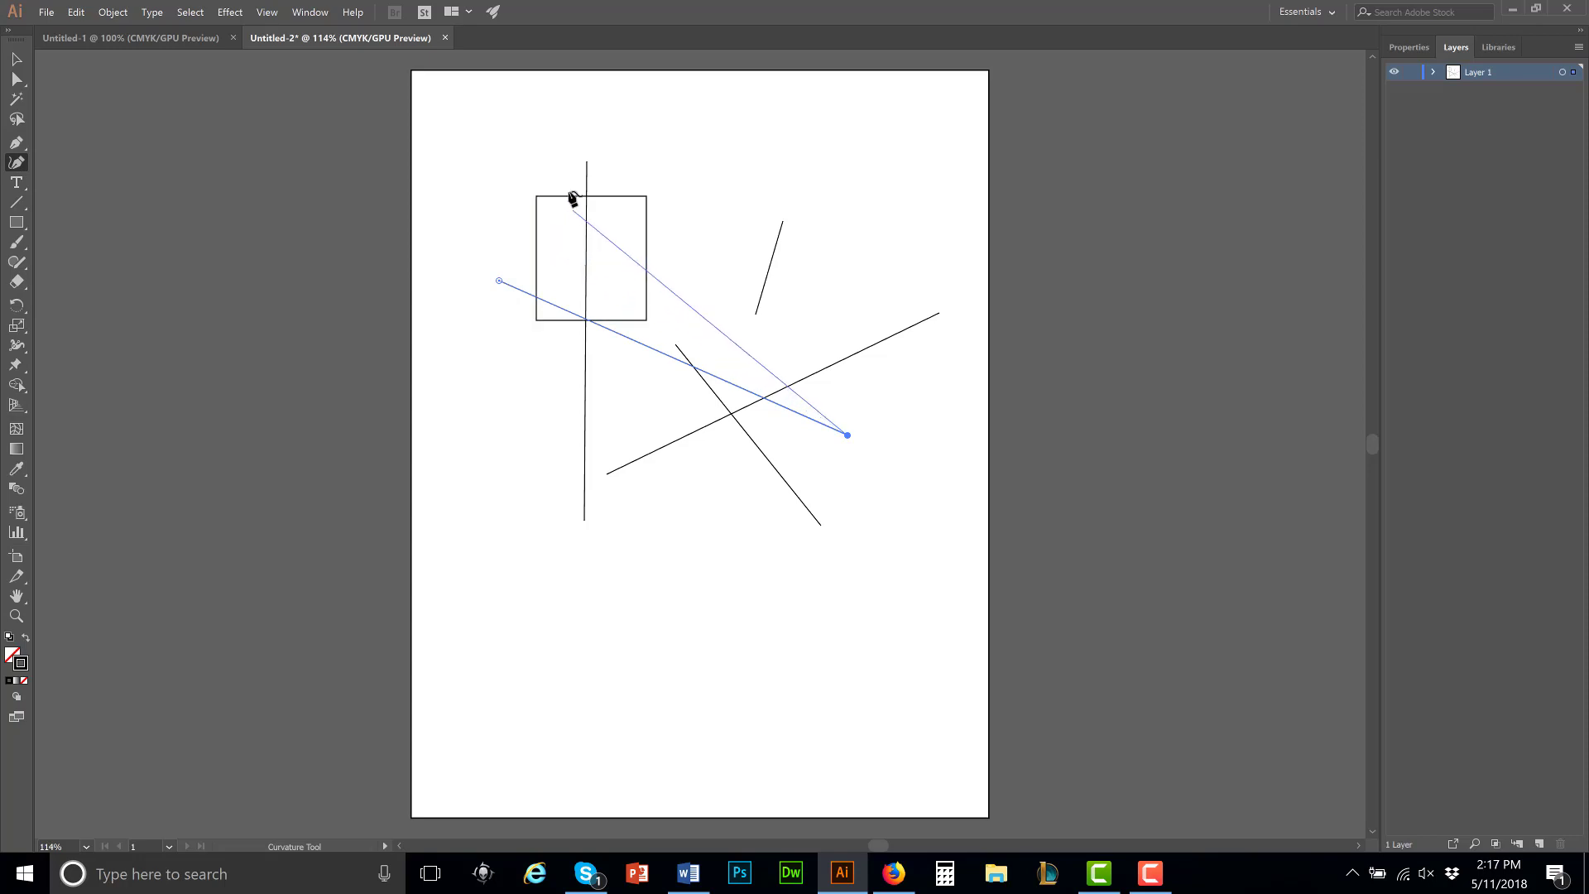
{"action": "left_click", "coordinate": [586, 161]}
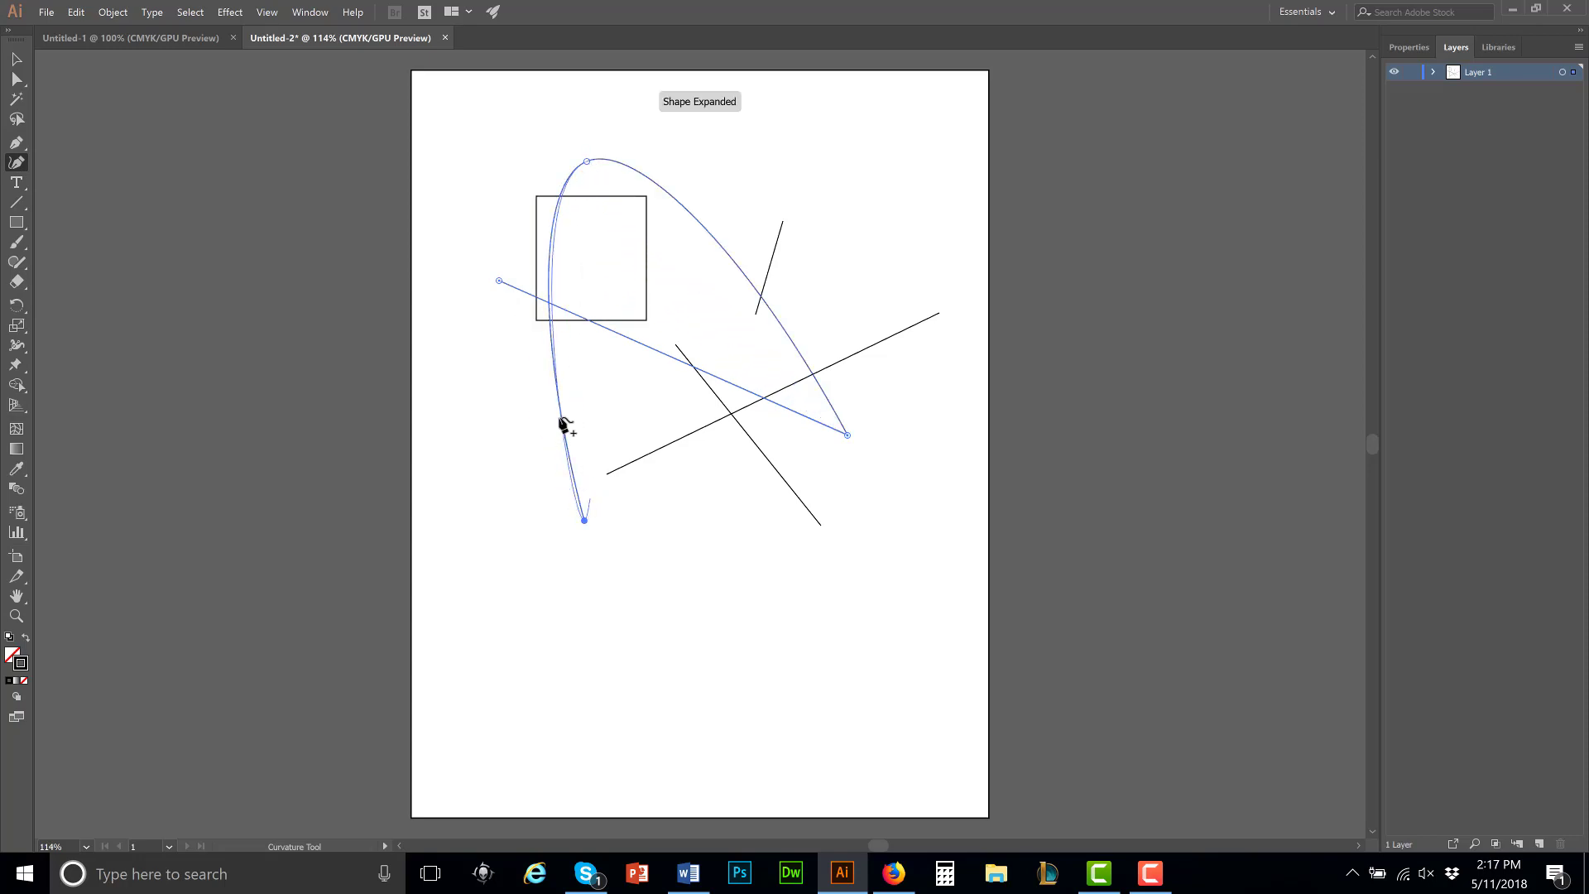
{"action": "left_click", "coordinate": [500, 282]}
{"action": "left_click", "coordinate": [312, 464]}
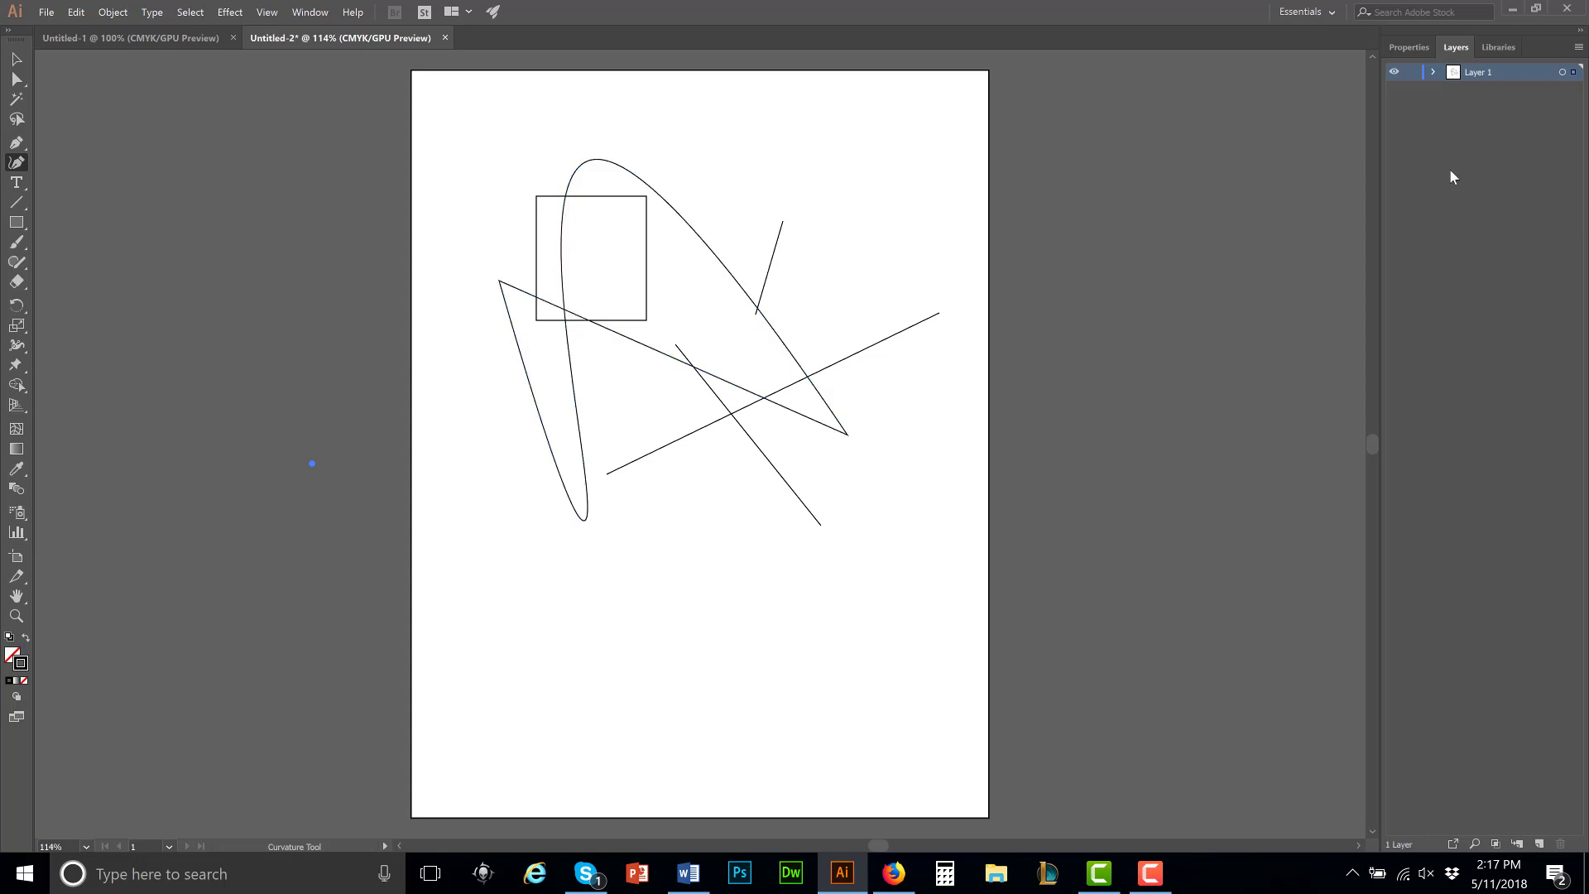
Step: Expand Layer 1 to list its objects, and view the curved path and the short line one after another in isolation mode
{"action": "left_click", "coordinate": [1434, 73]}
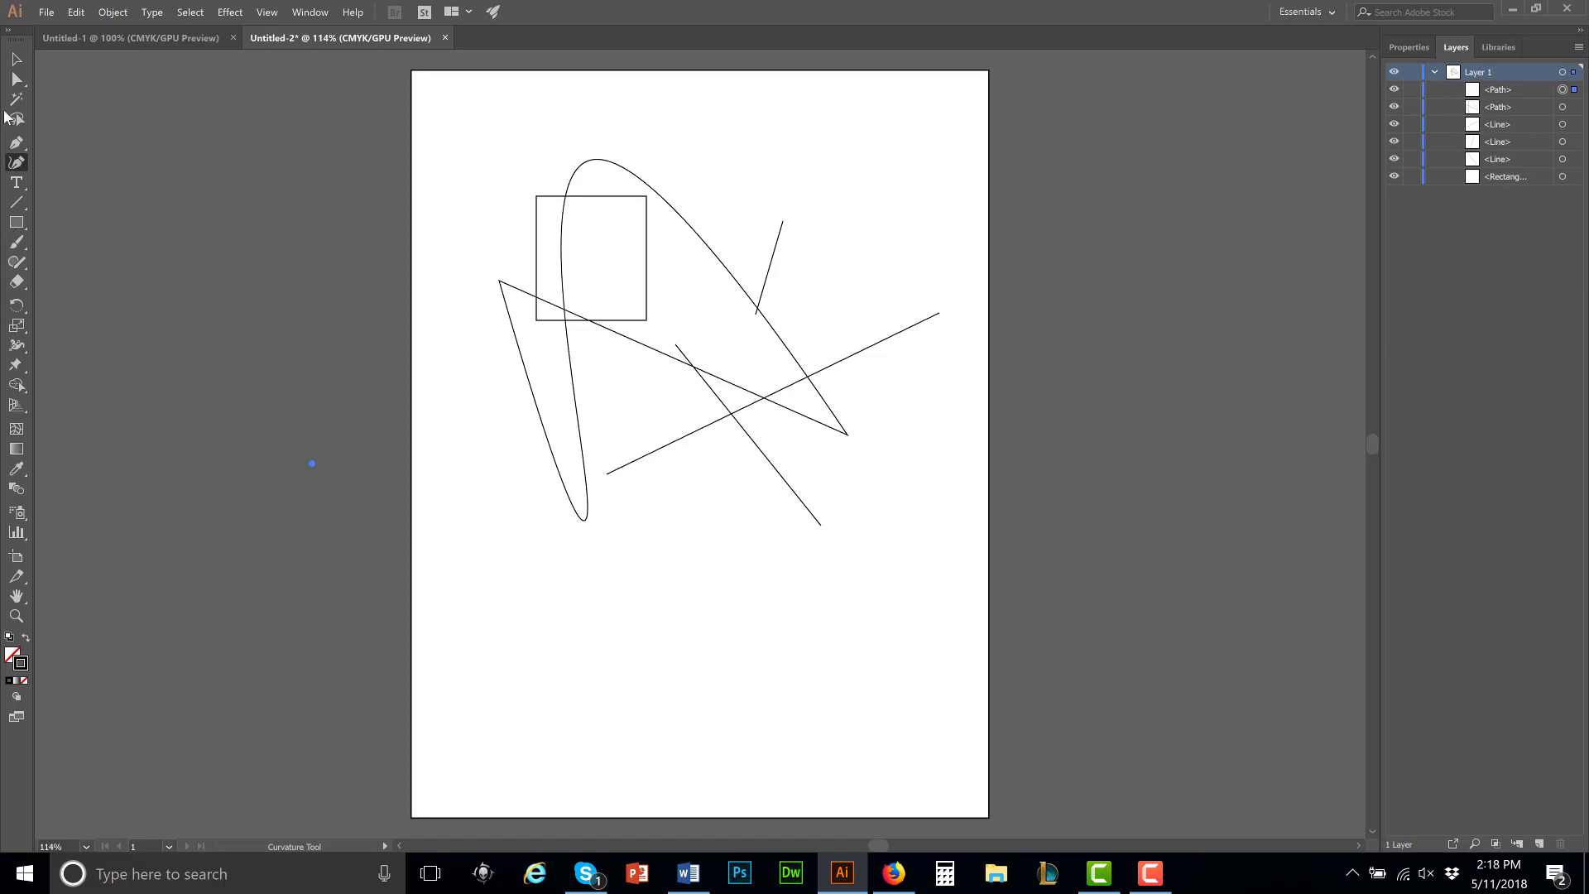
{"action": "left_click", "coordinate": [14, 64]}
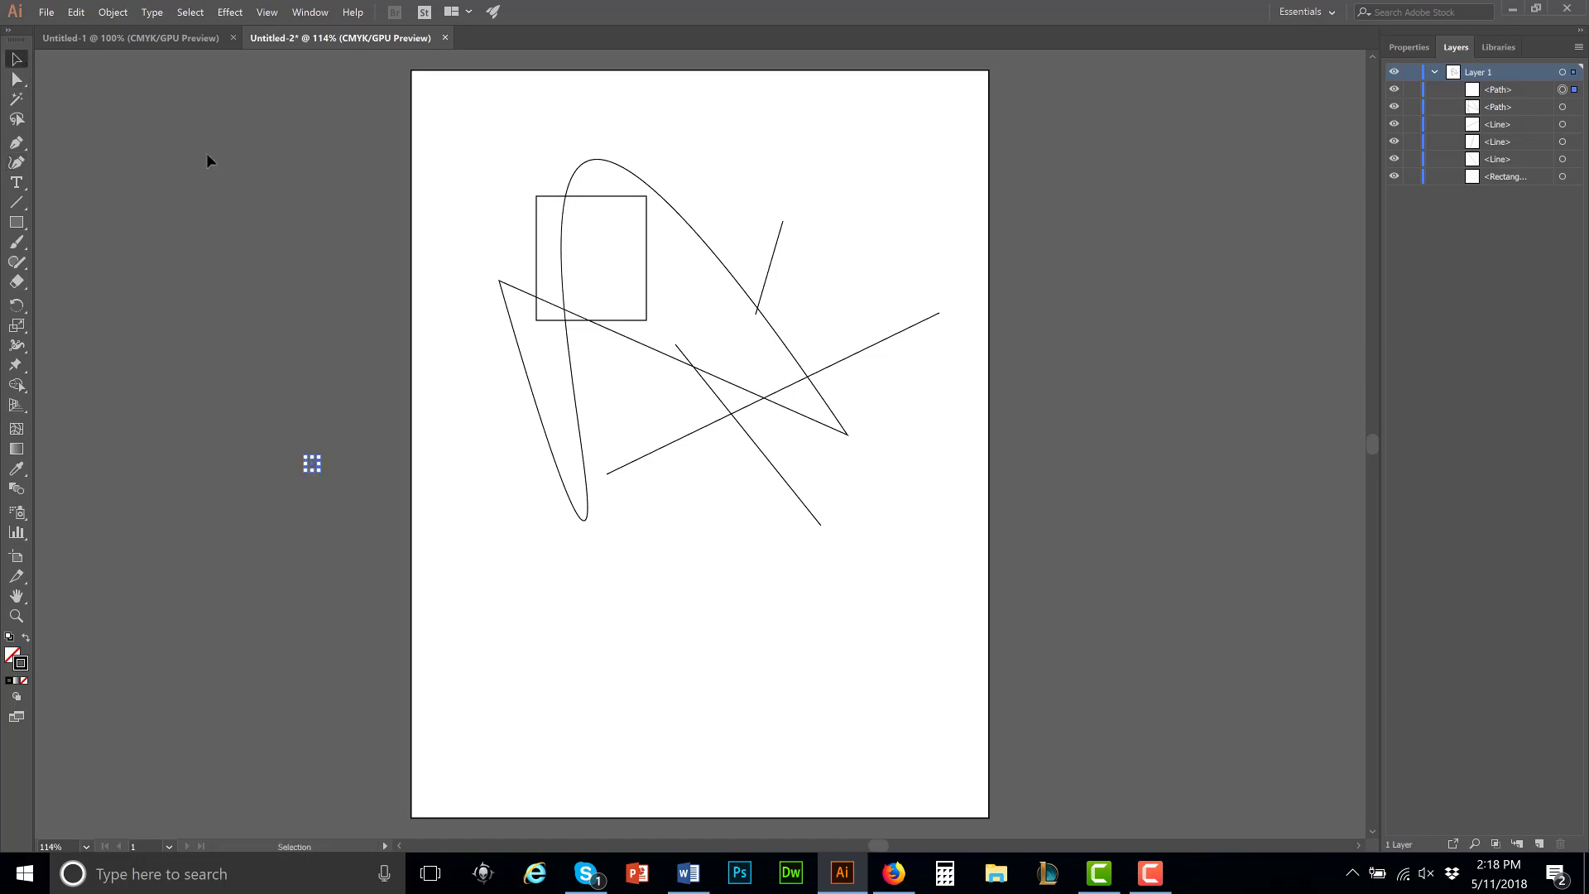
{"action": "double_click", "coordinate": [650, 187]}
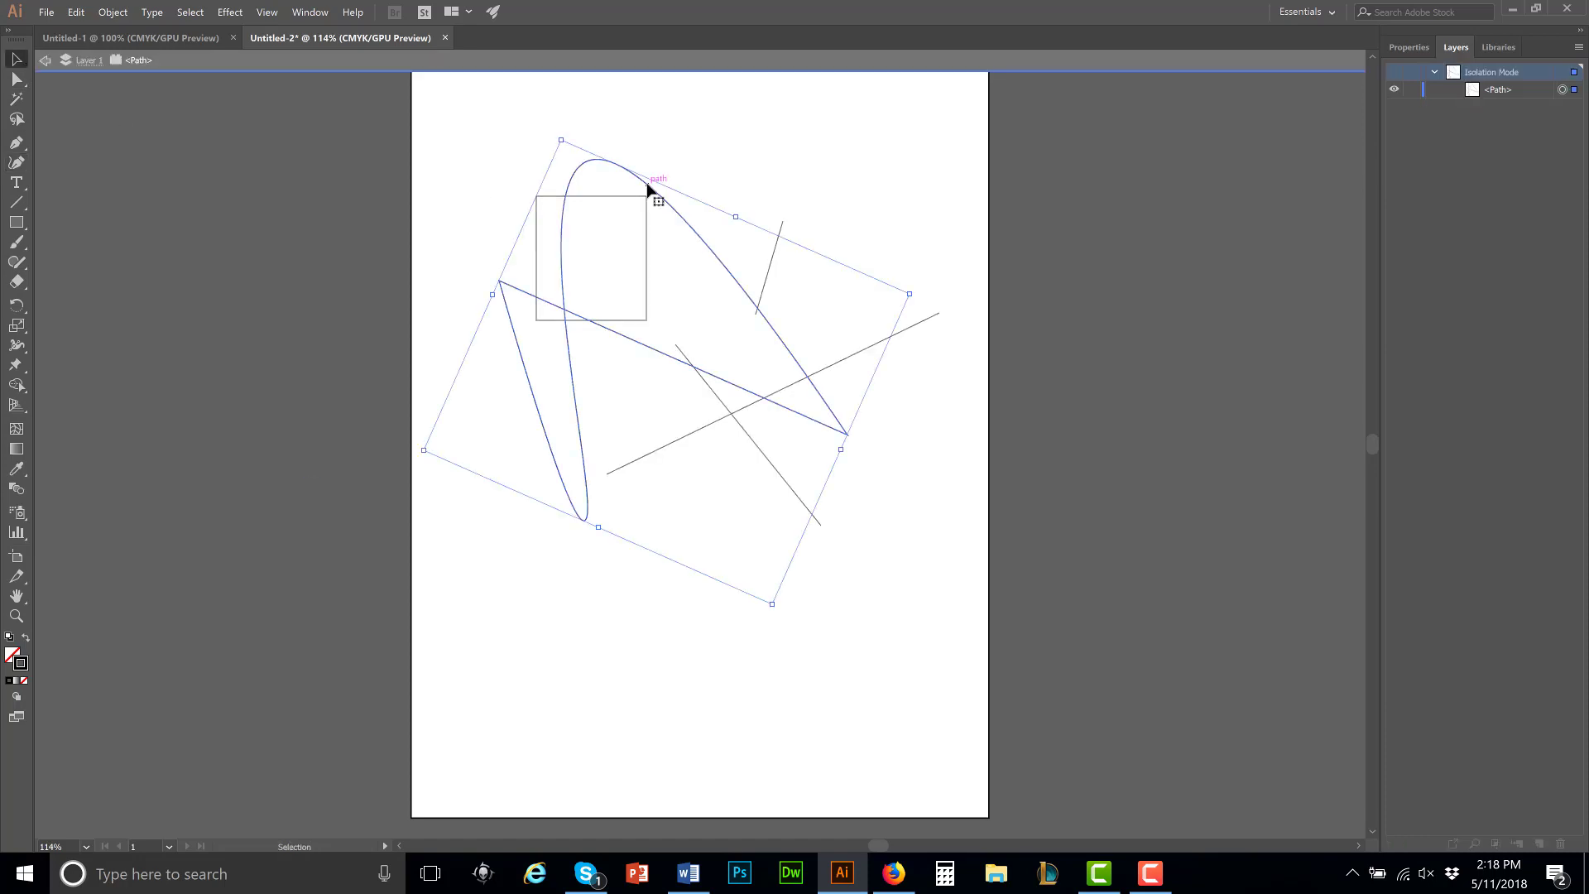
{"action": "double_click", "coordinate": [770, 263]}
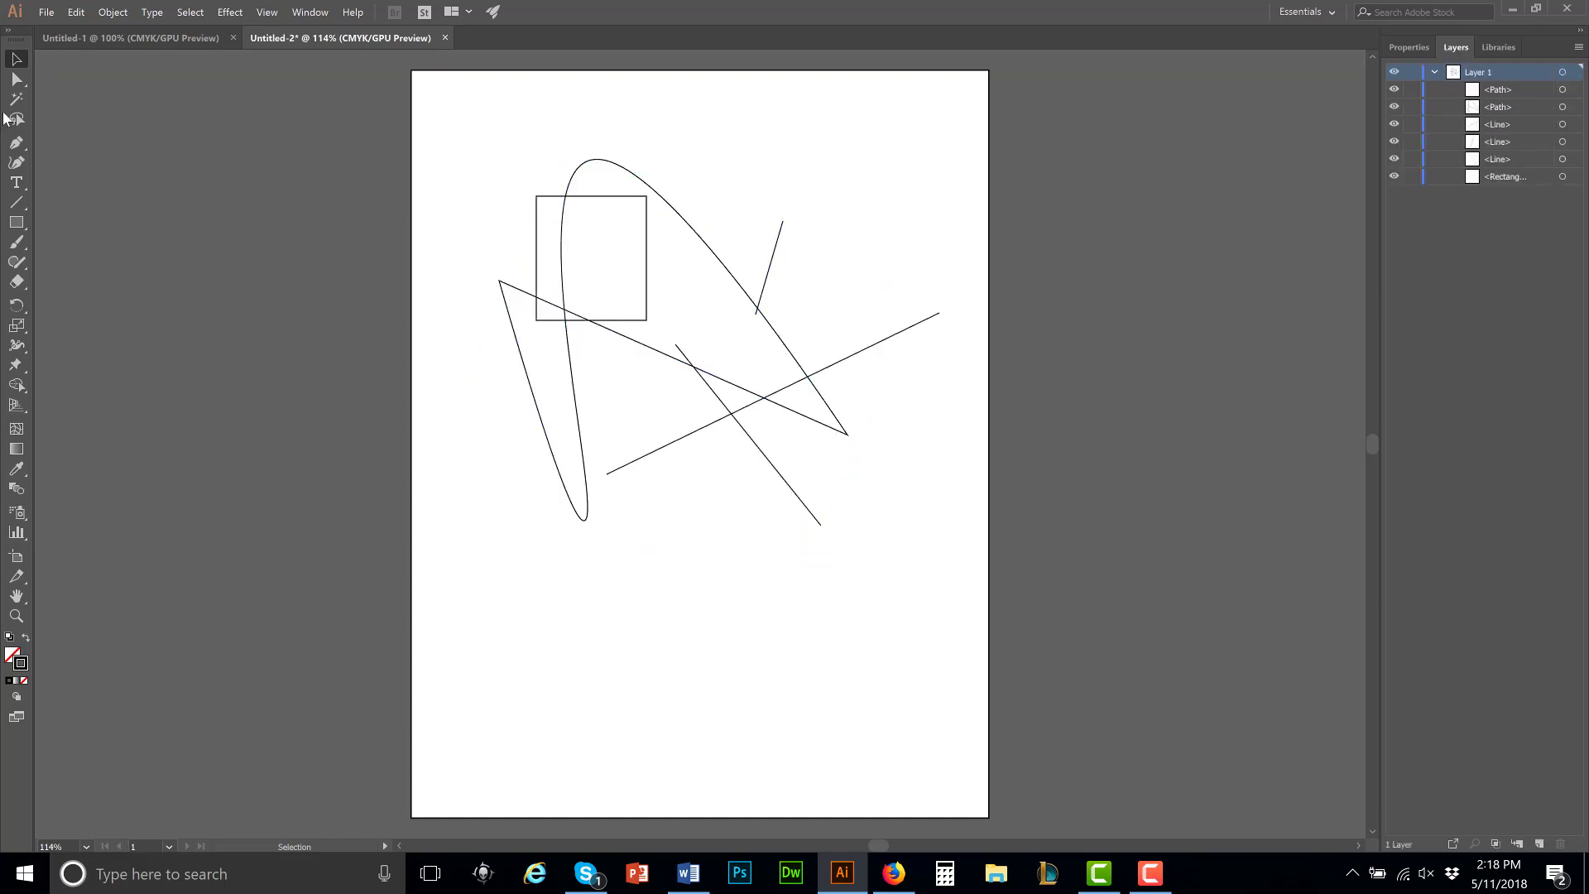
{"action": "double_click", "coordinate": [778, 235]}
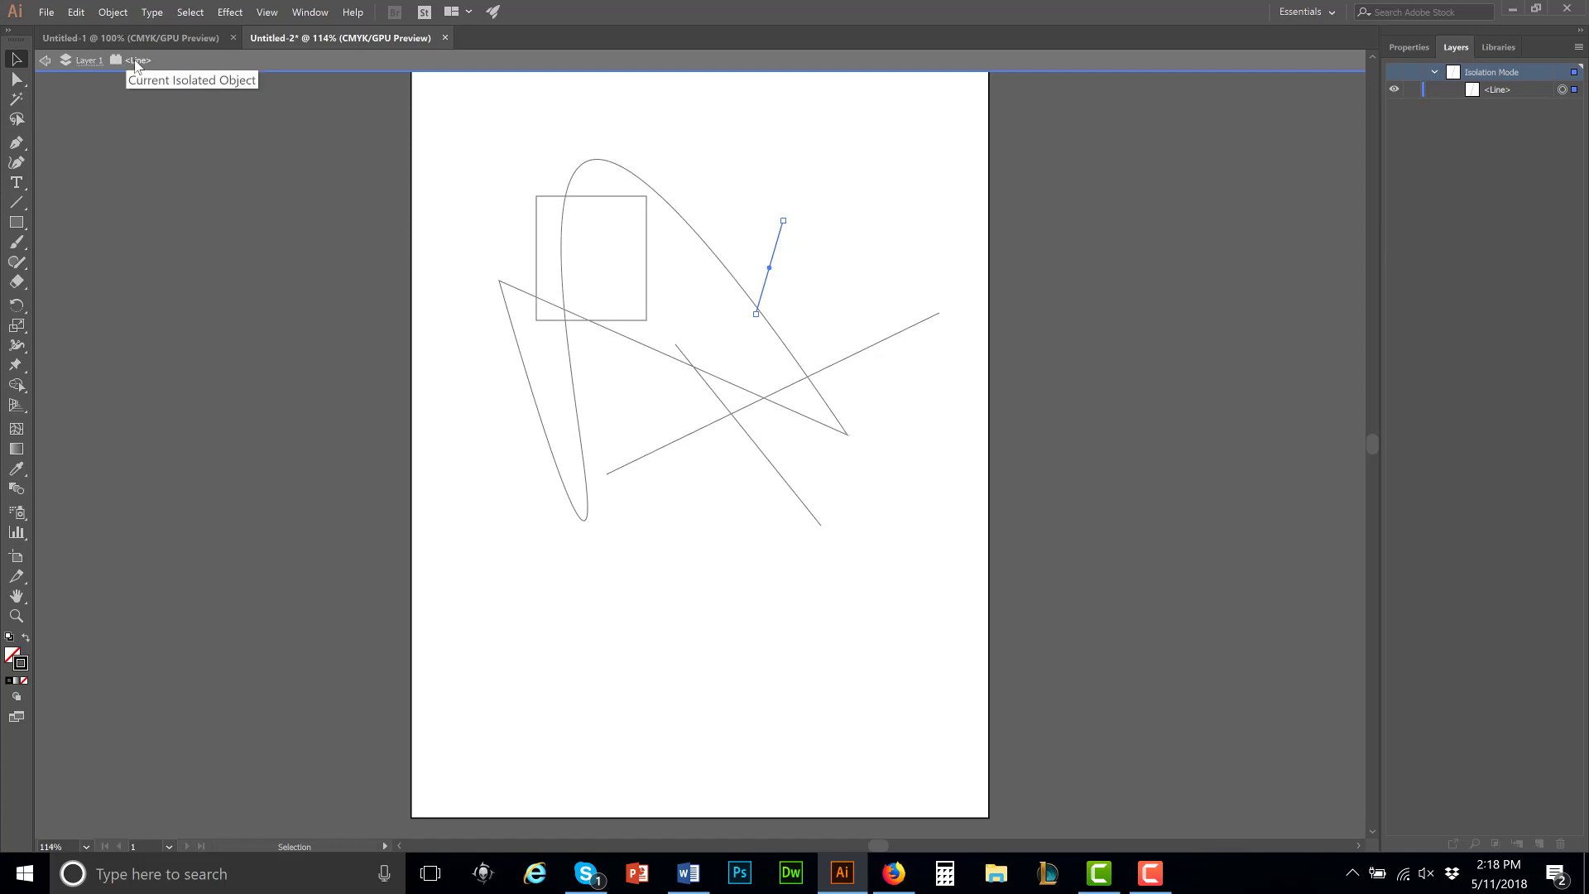
{"action": "double_click", "coordinate": [793, 388]}
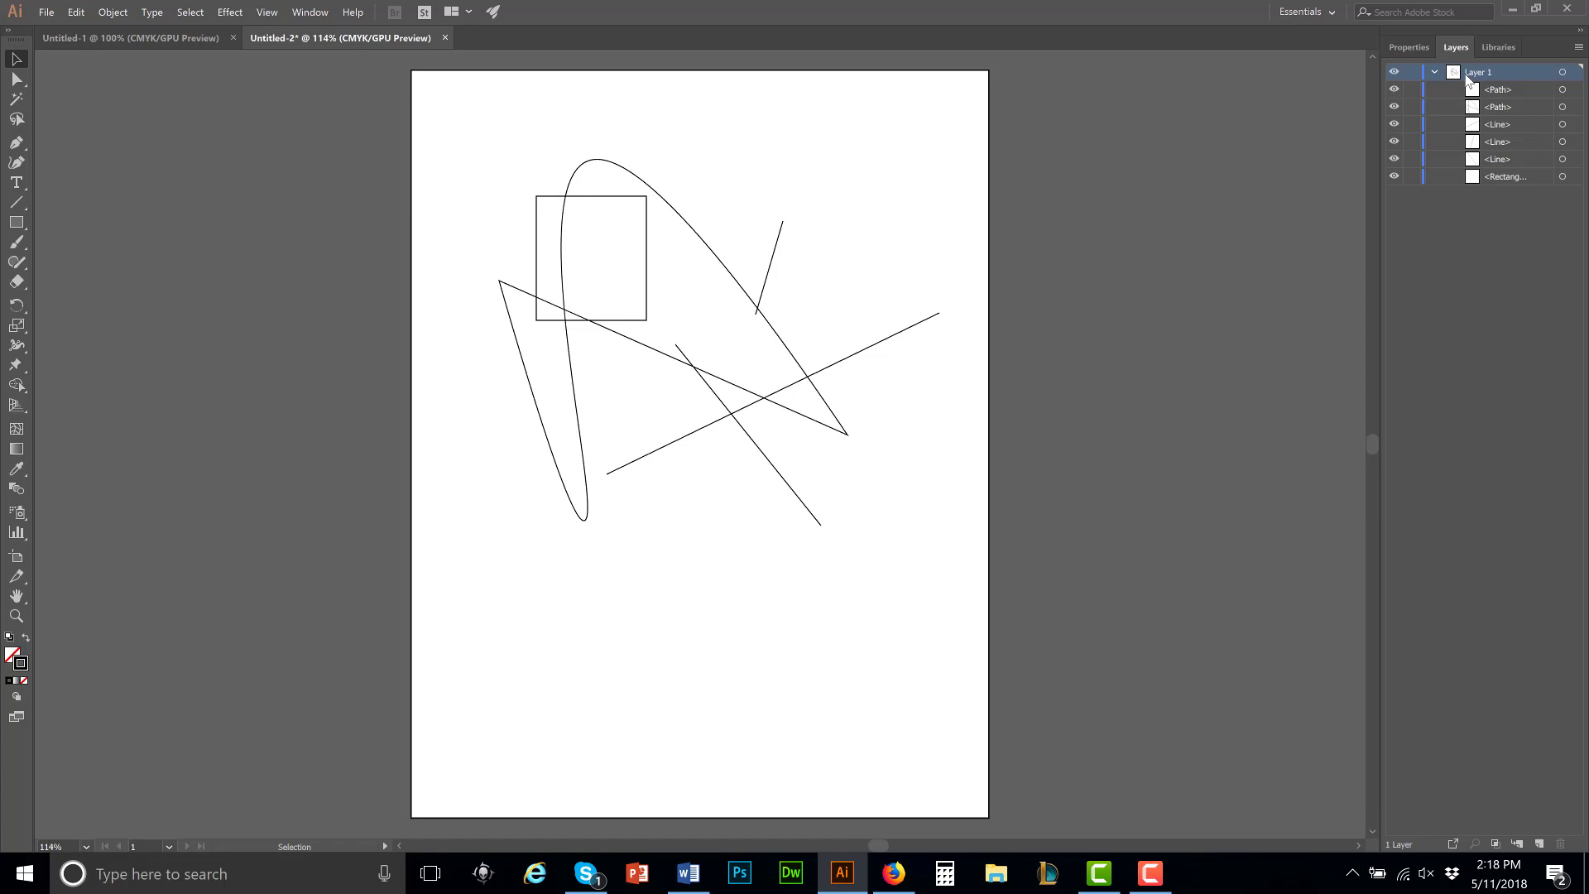
Step: Select the closed curved path on the artboard
{"action": "left_click", "coordinate": [644, 200]}
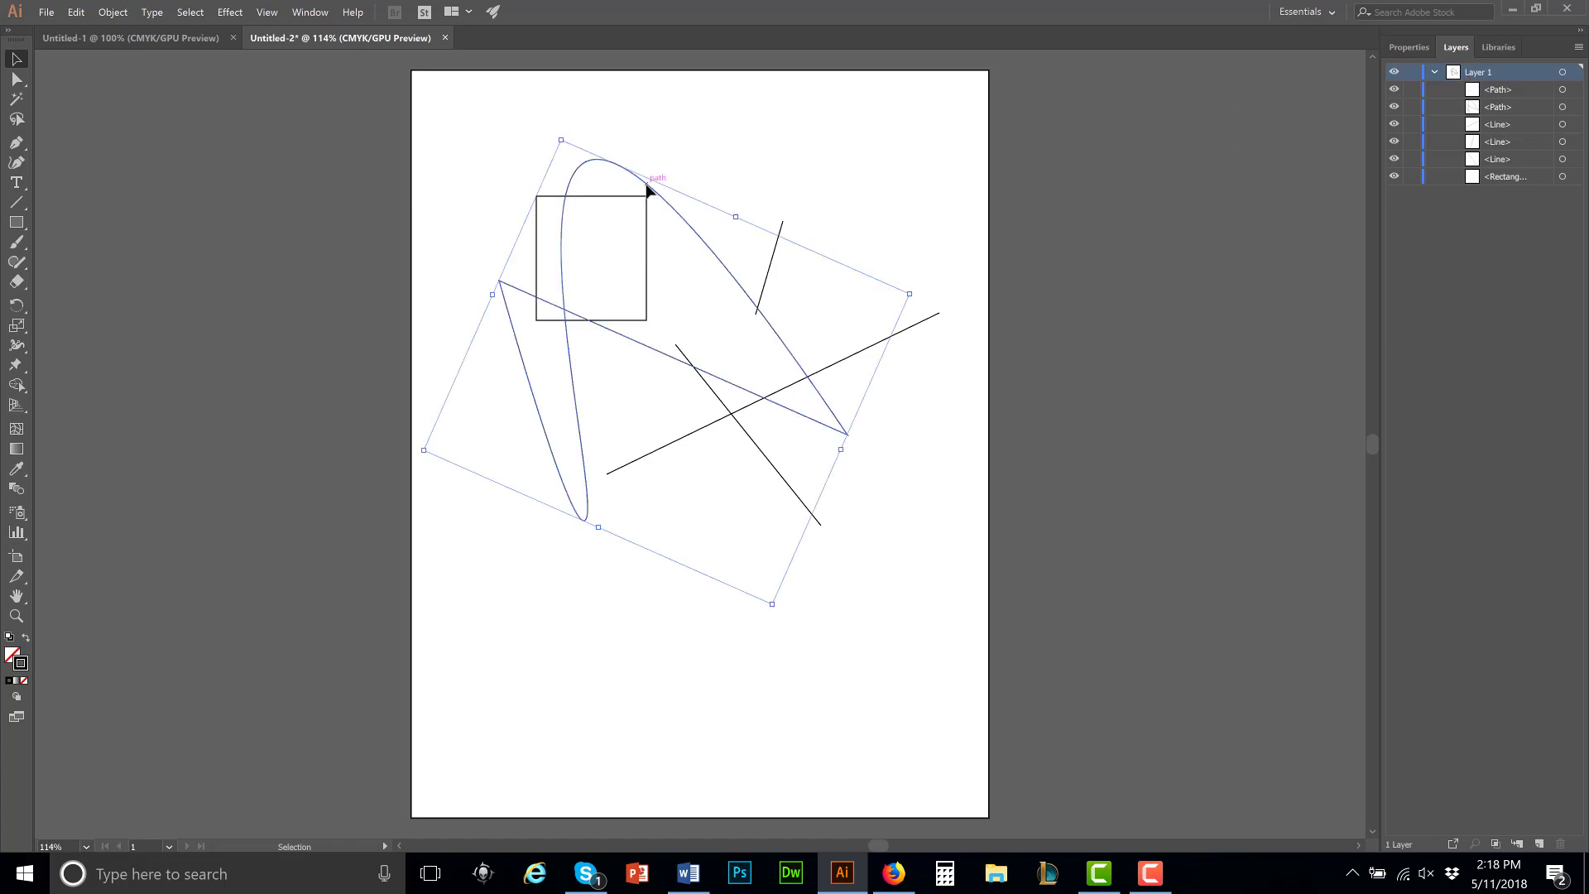
{"action": "left_click", "coordinate": [1151, 873]}
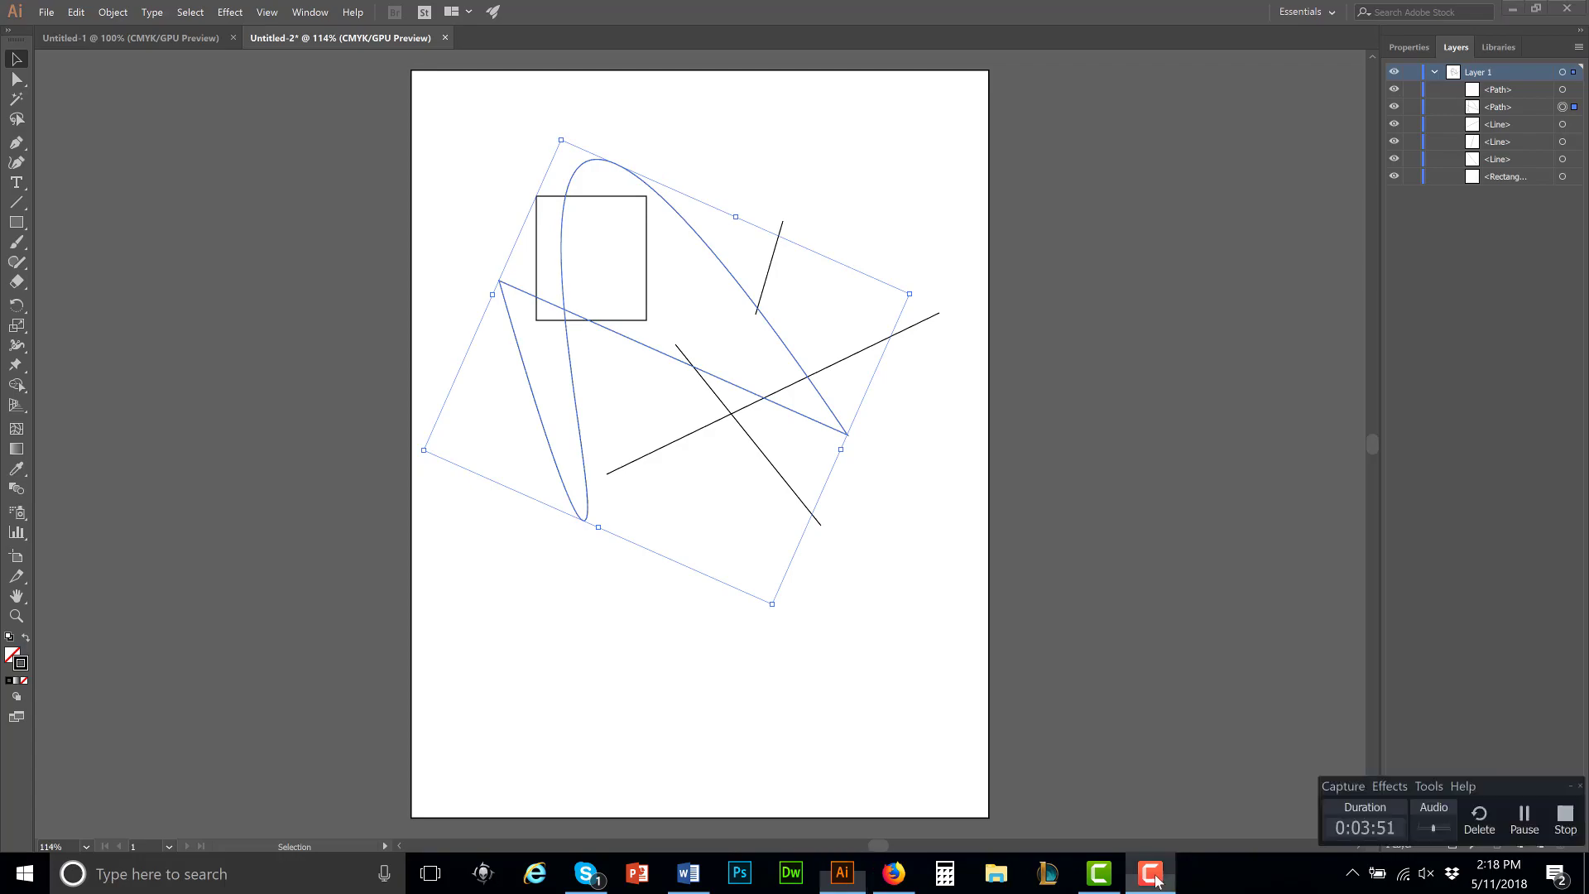